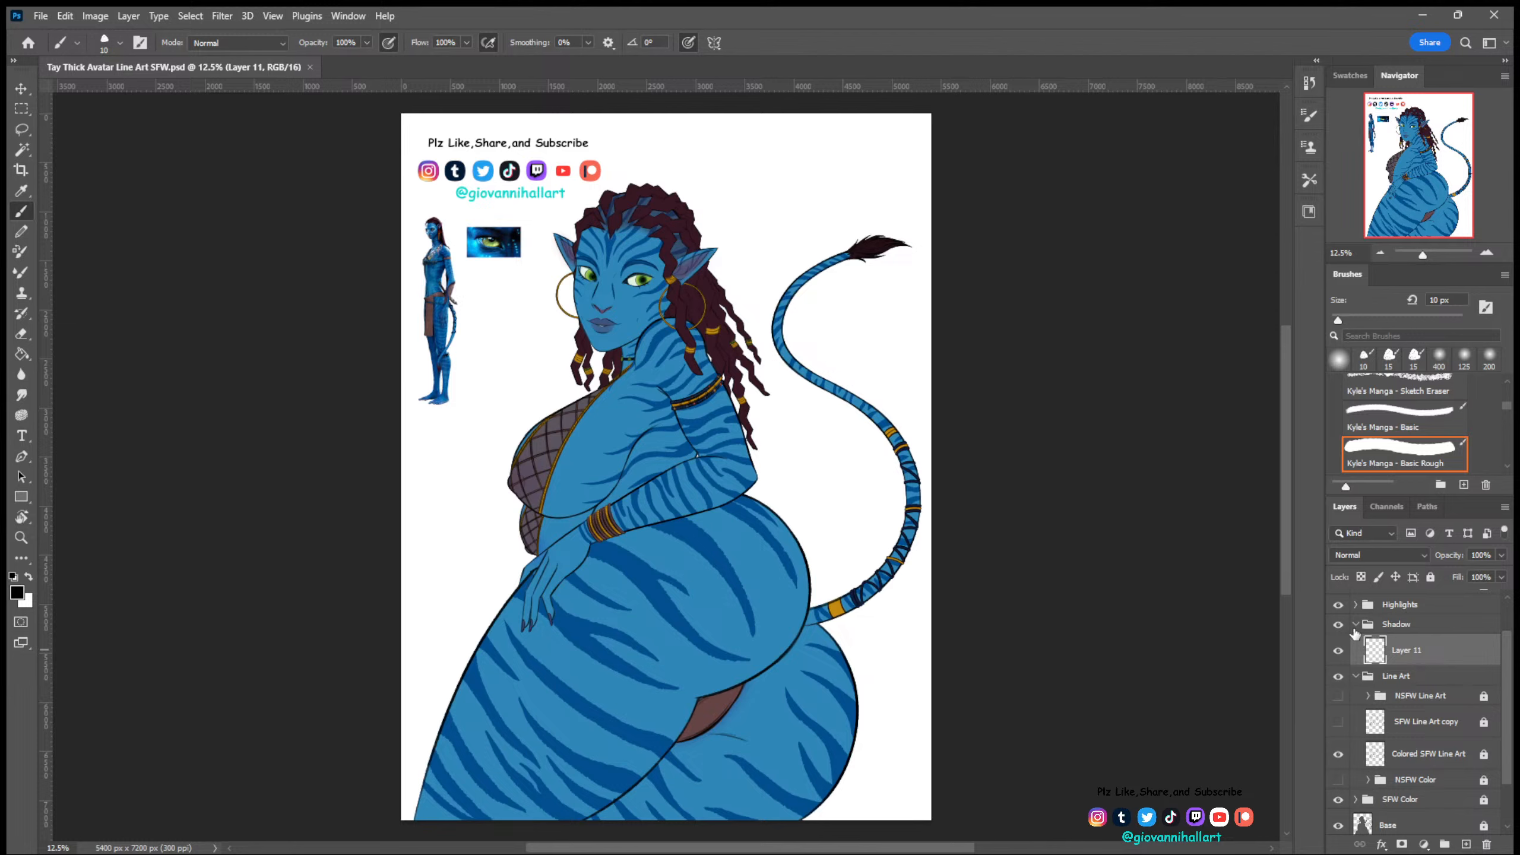
- Fill Layer 11 in the Shadow group with a linear black-to-transparent gradient running from the canvas's lower edge to just below its upper edge
key("i")
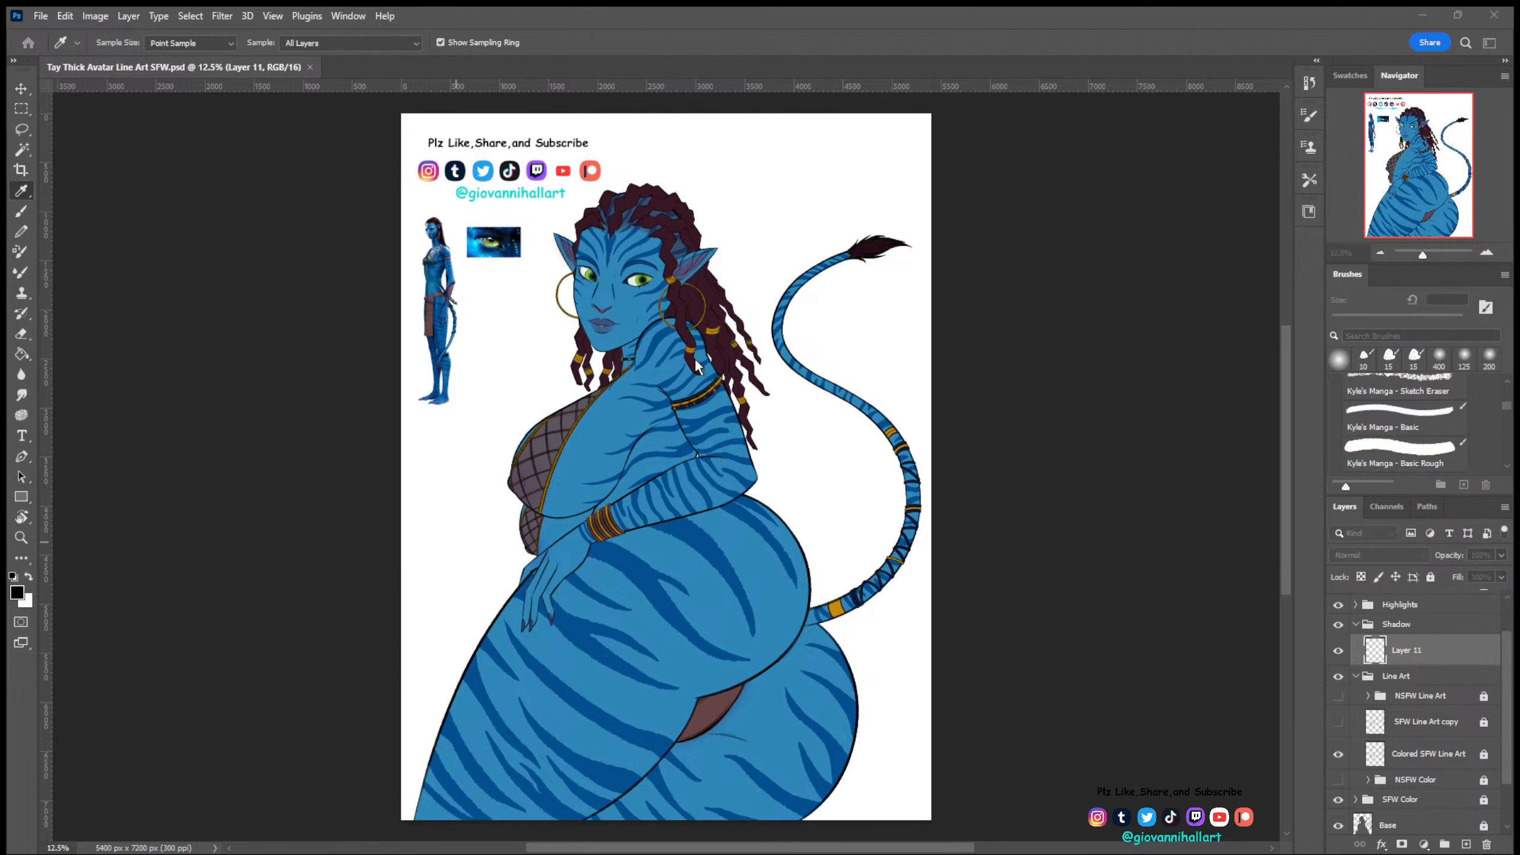
key("b")
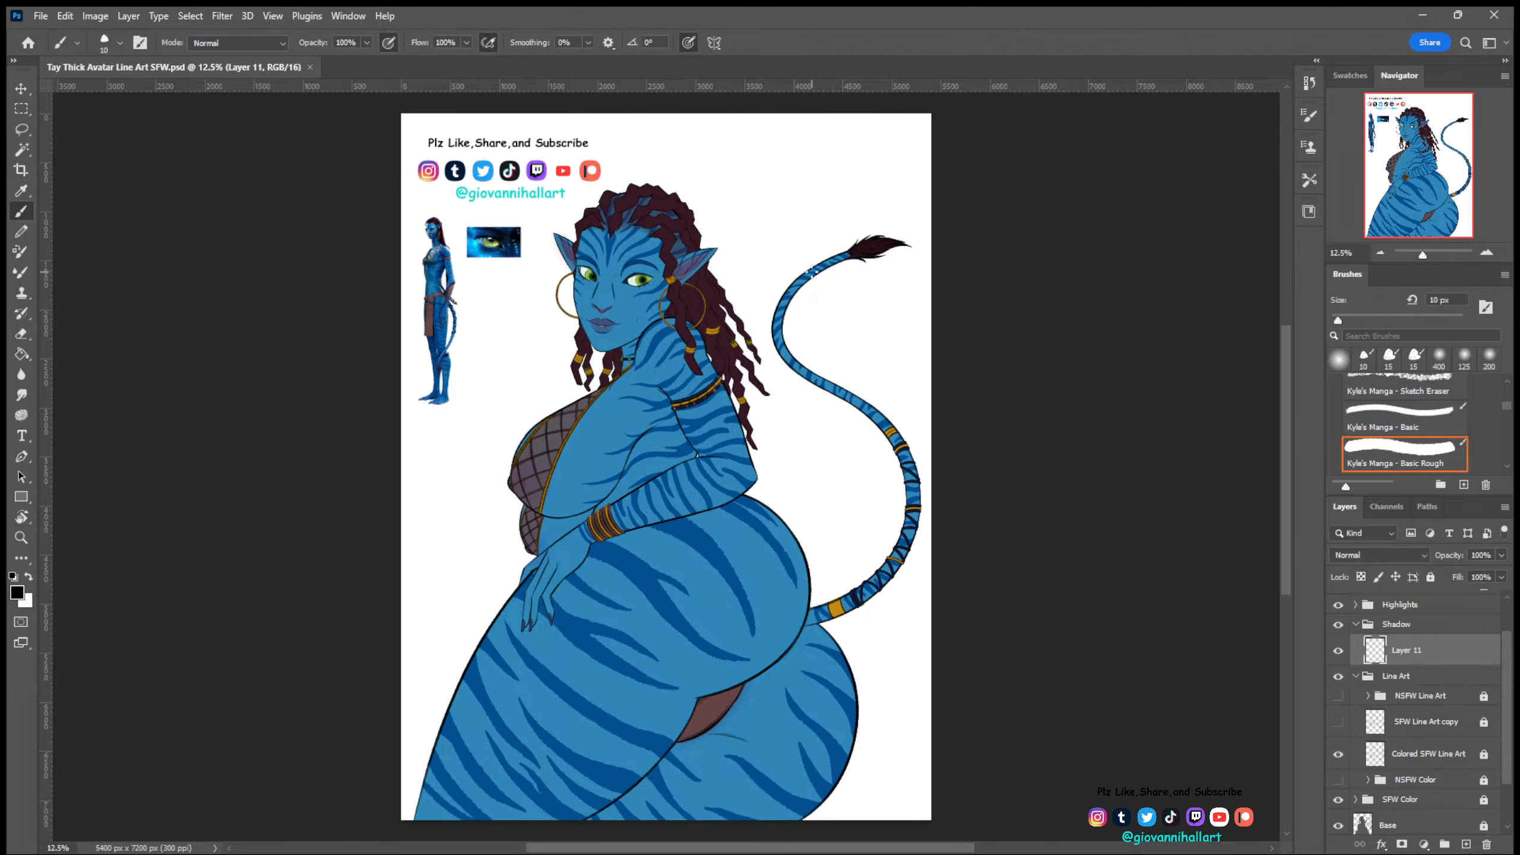
left_click(21, 354)
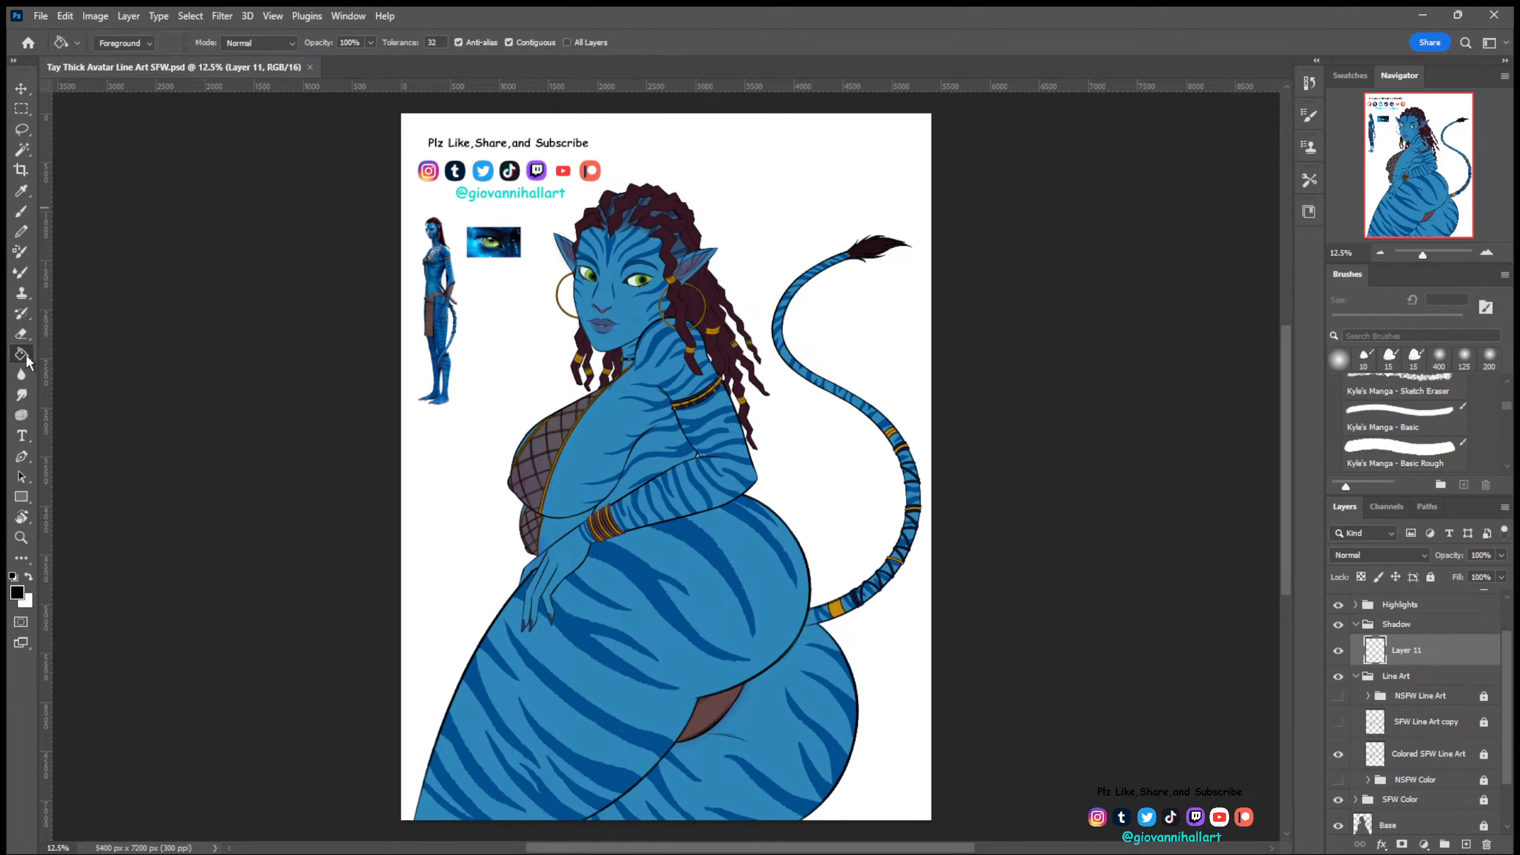
key("shift+g")
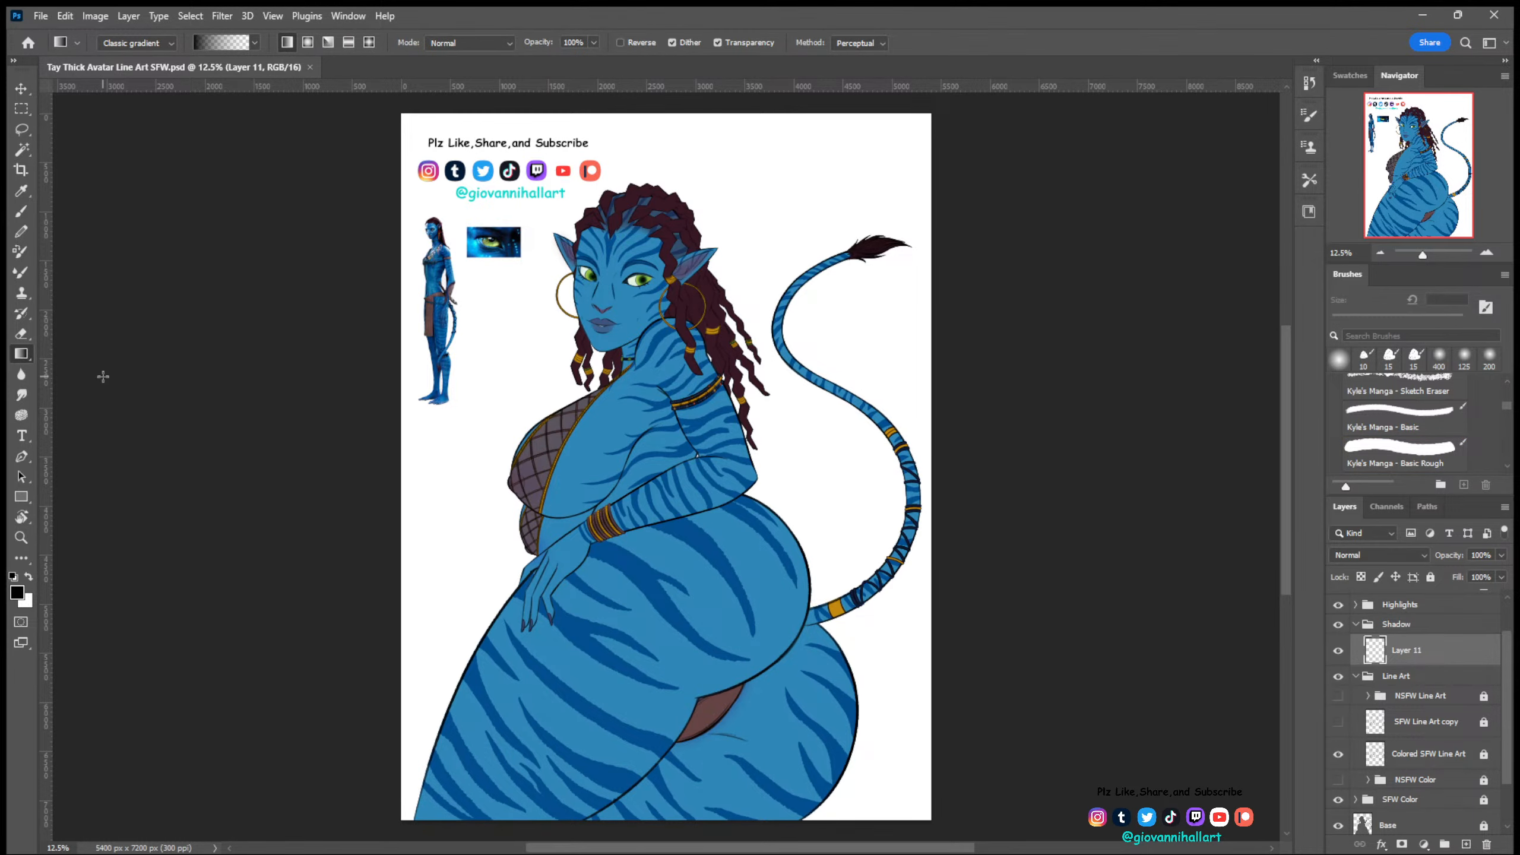
left_click(700, 681, "alt")
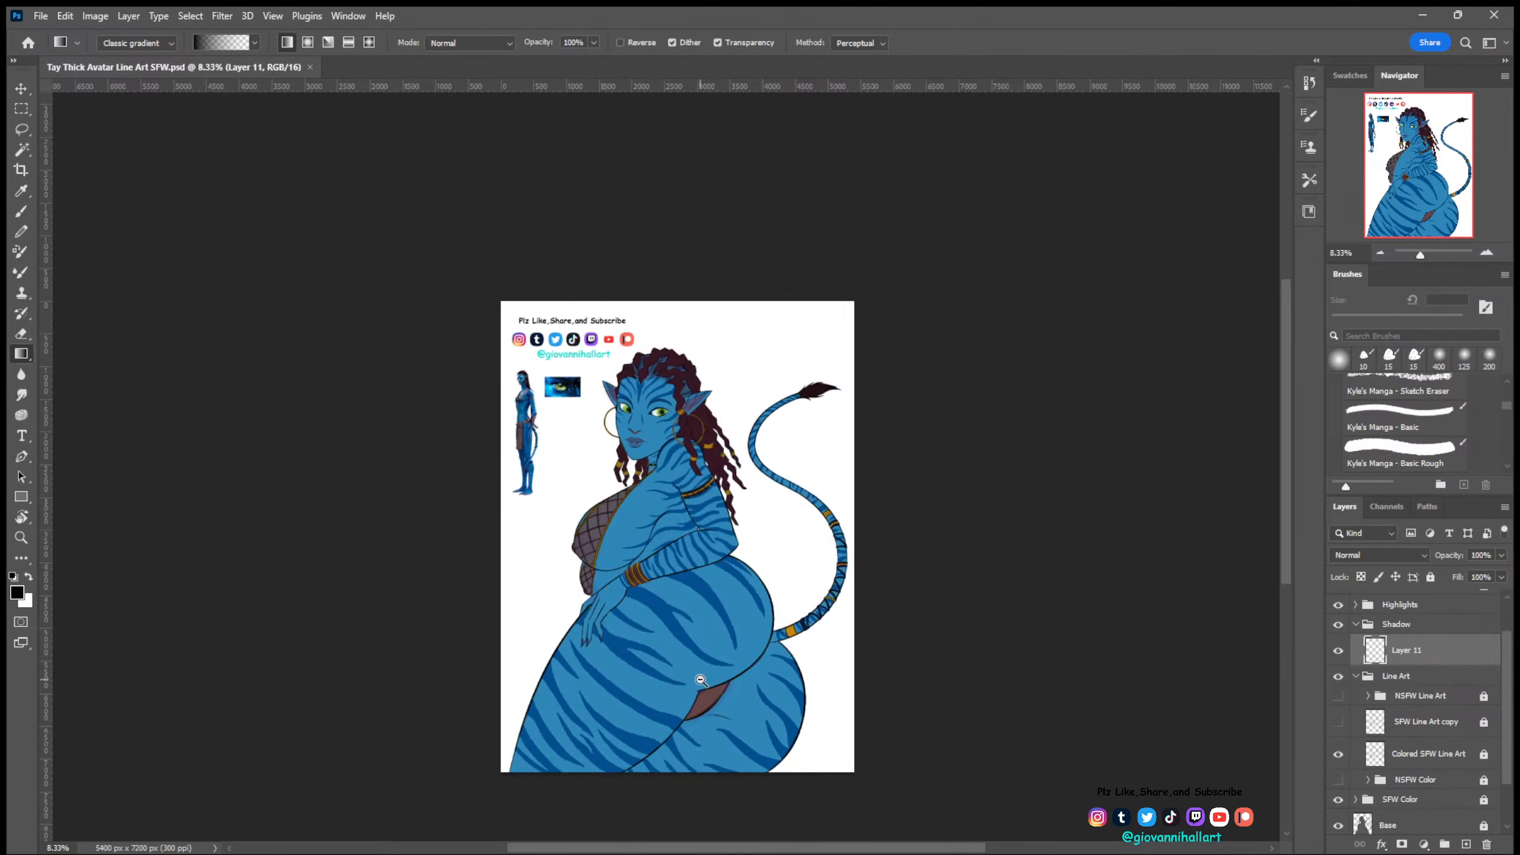
left_click(701, 680)
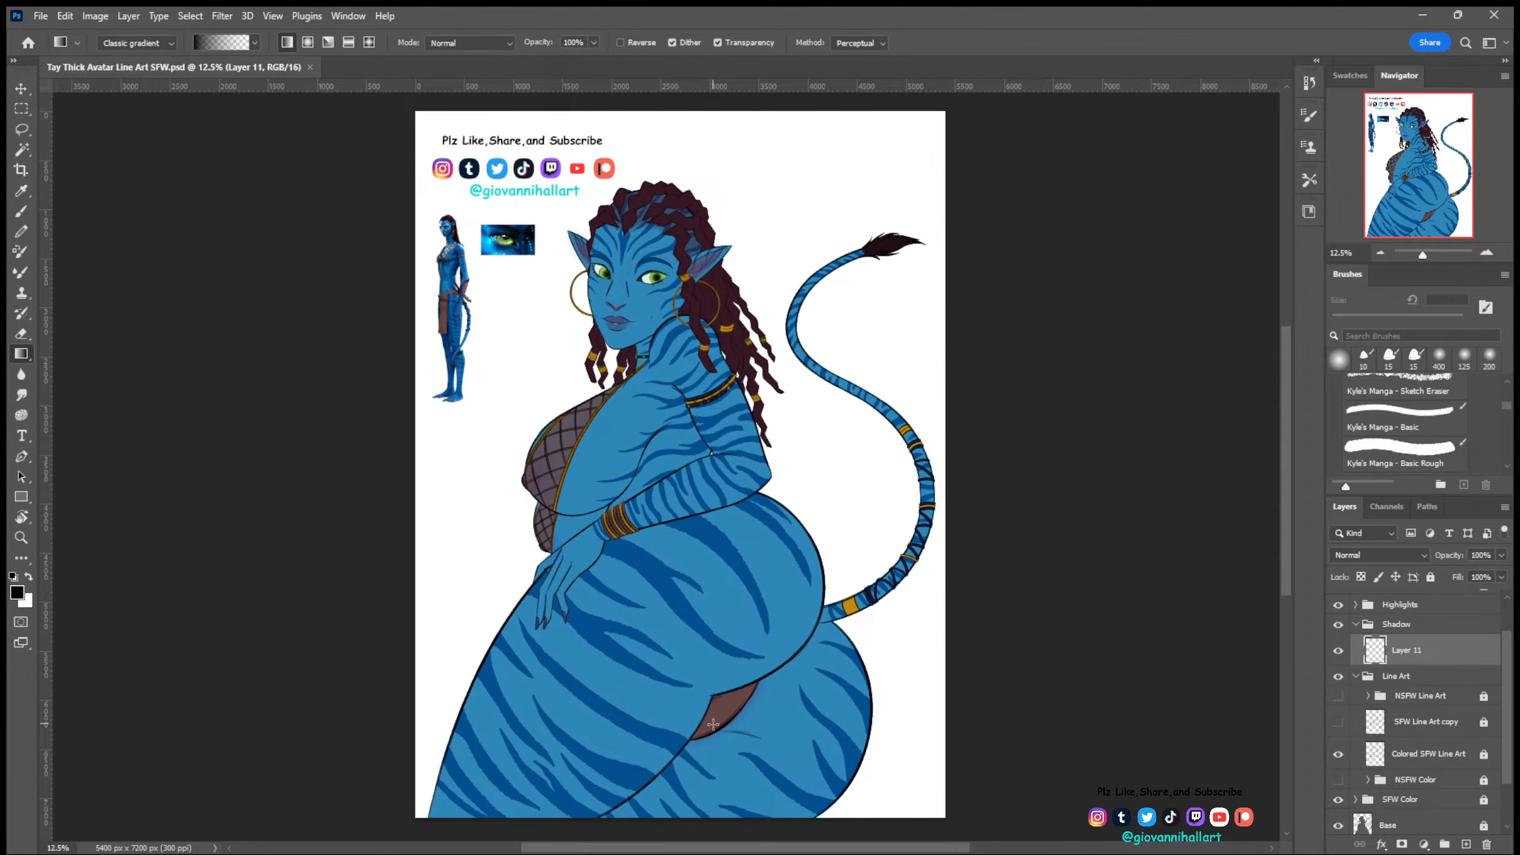
left_click_drag(673, 824, 682, 152)
left_click_drag(683, 152, 682, 151)
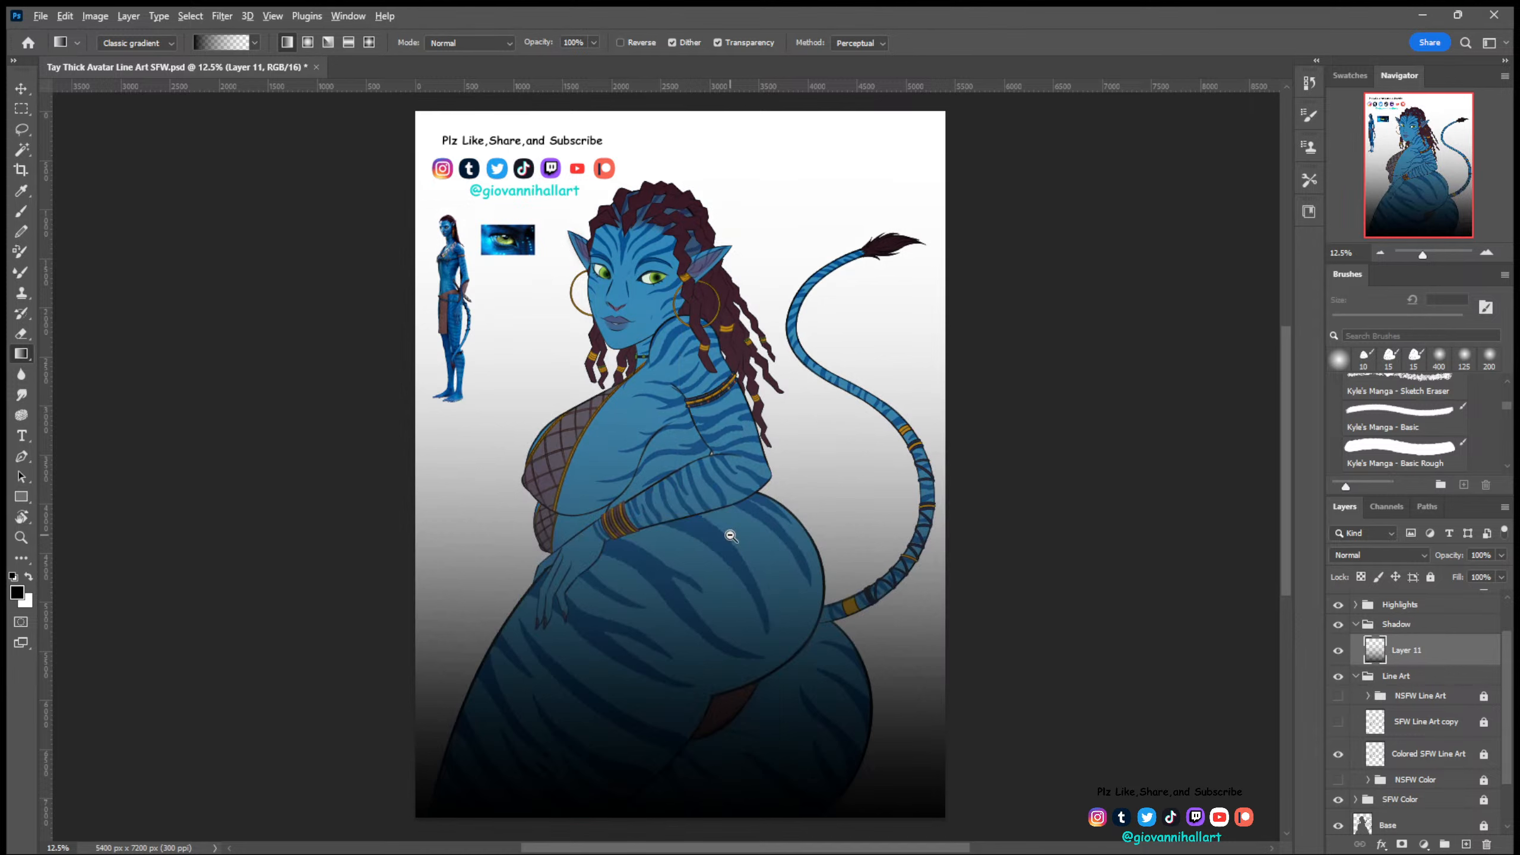
- Undo the last change and draw a longer black-to-transparent gradient from the canvas's lower edge to beyond its upper edge
left_click(731, 535, "ctrl+alt")
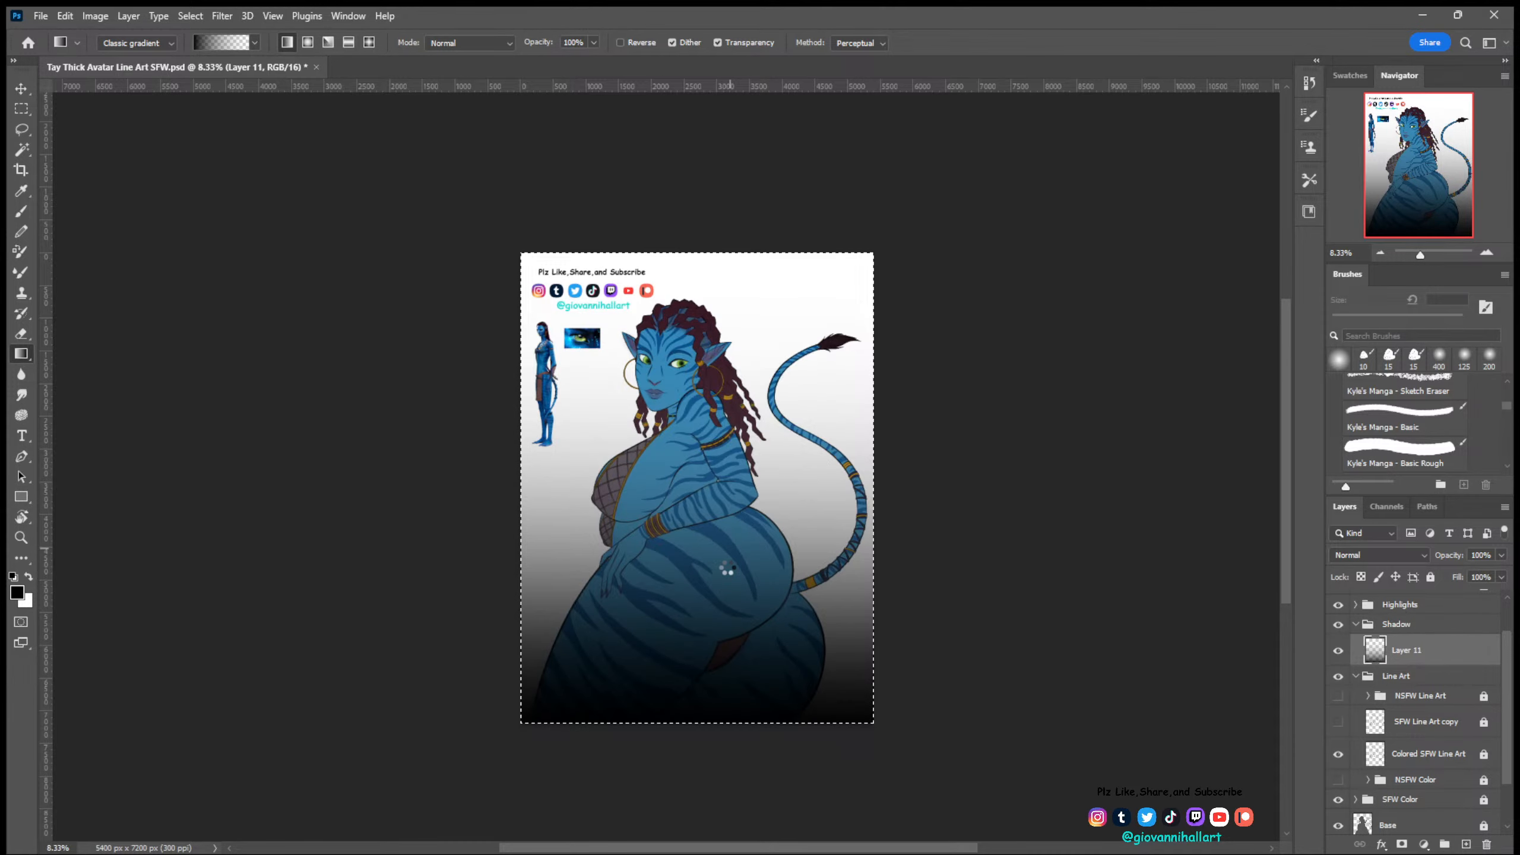
key("ctrl+z")
left_click_drag(697, 725, 694, 140)
left_click(690, 621, "ctrl+alt")
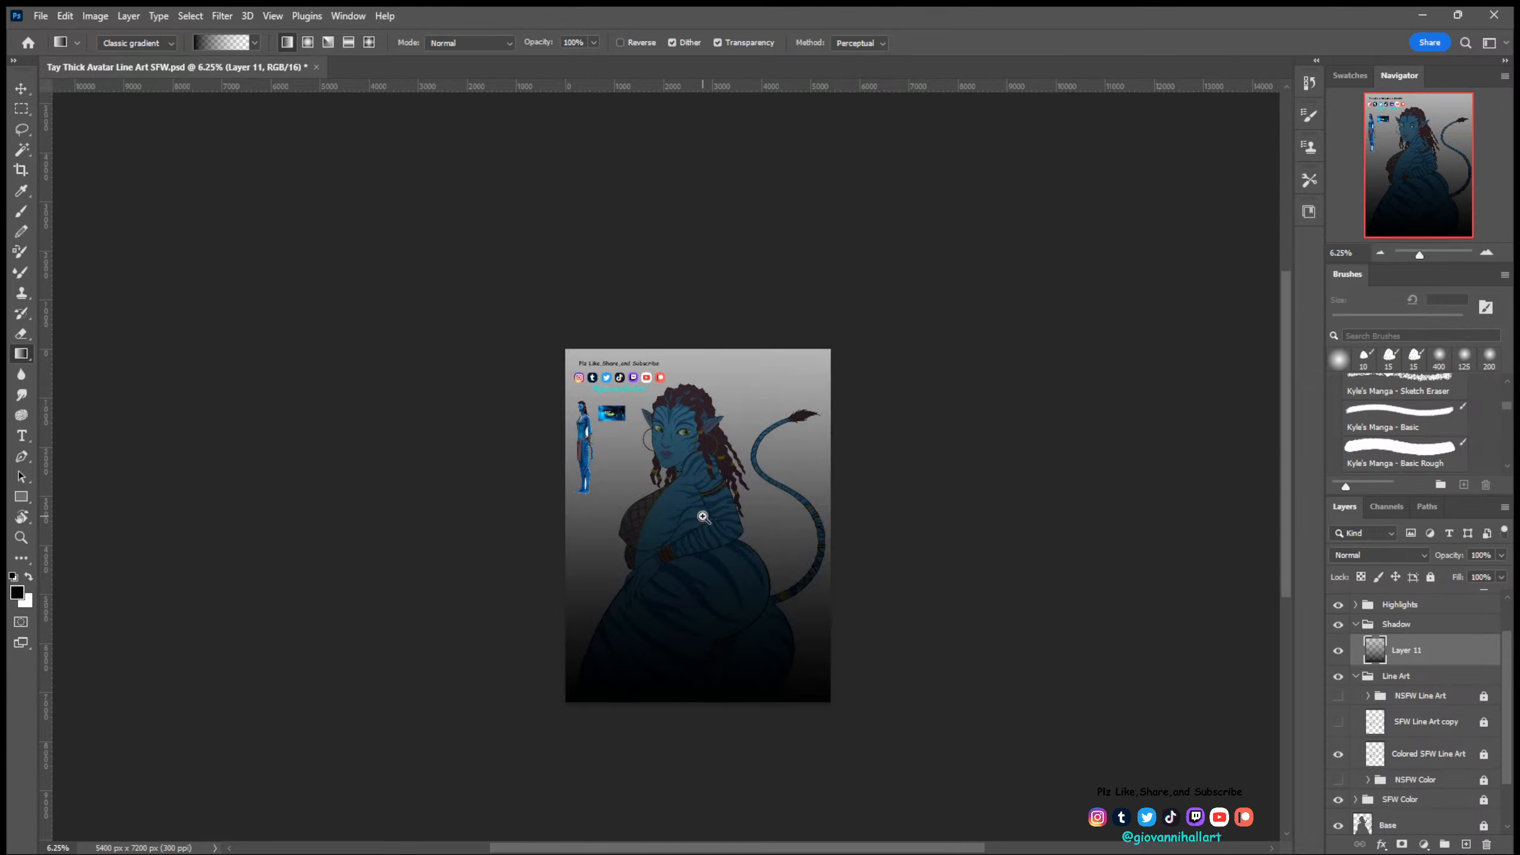
left_click(702, 523, "ctrl")
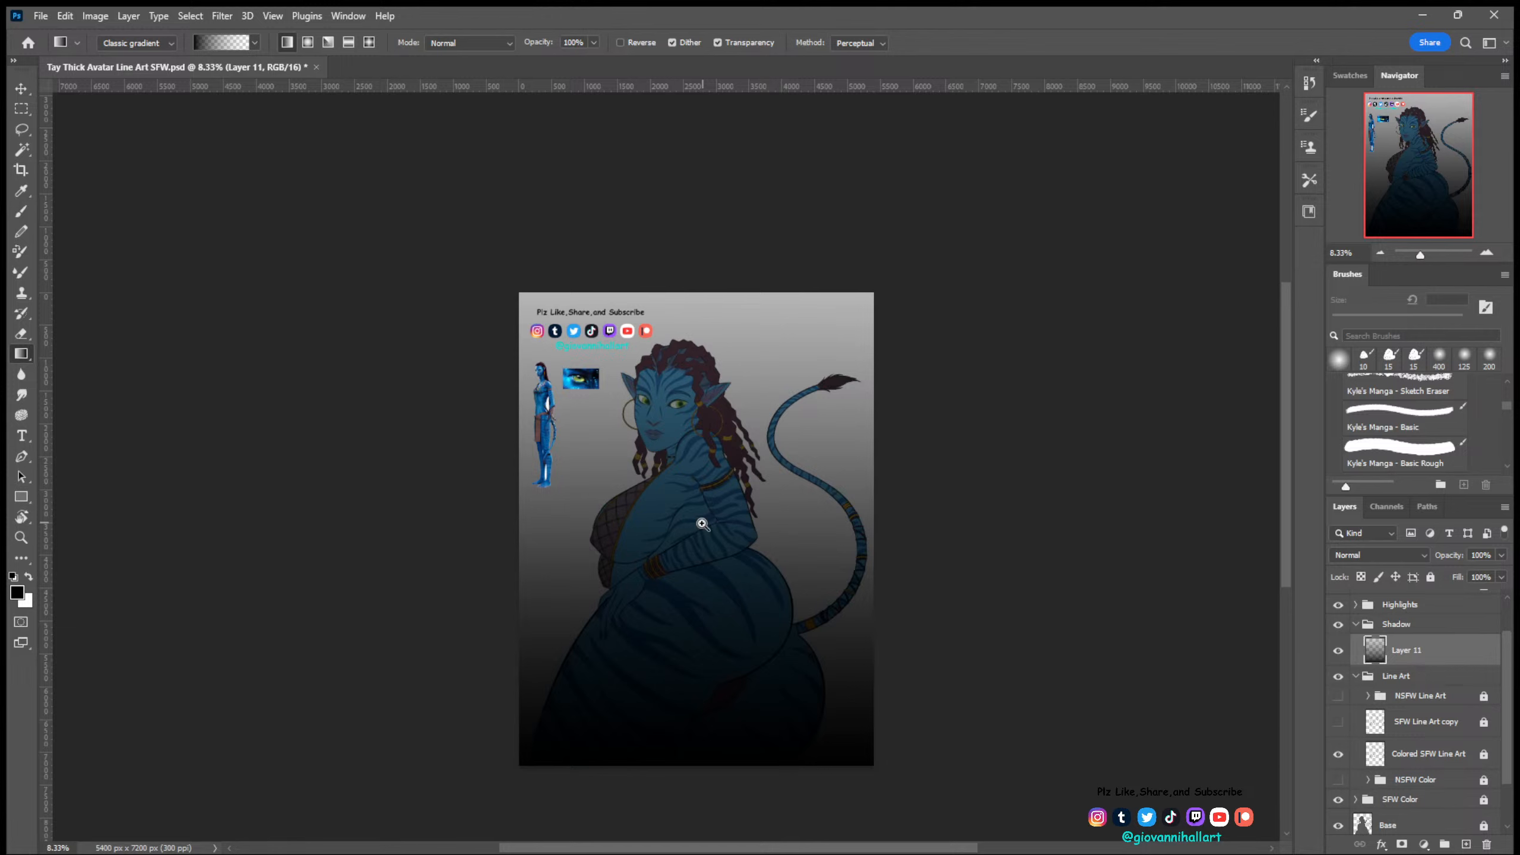
left_click(702, 523, "ctrl")
- Set the gradient layer's blend mode to Soft Light
left_click(1379, 555)
left_click(1395, 589)
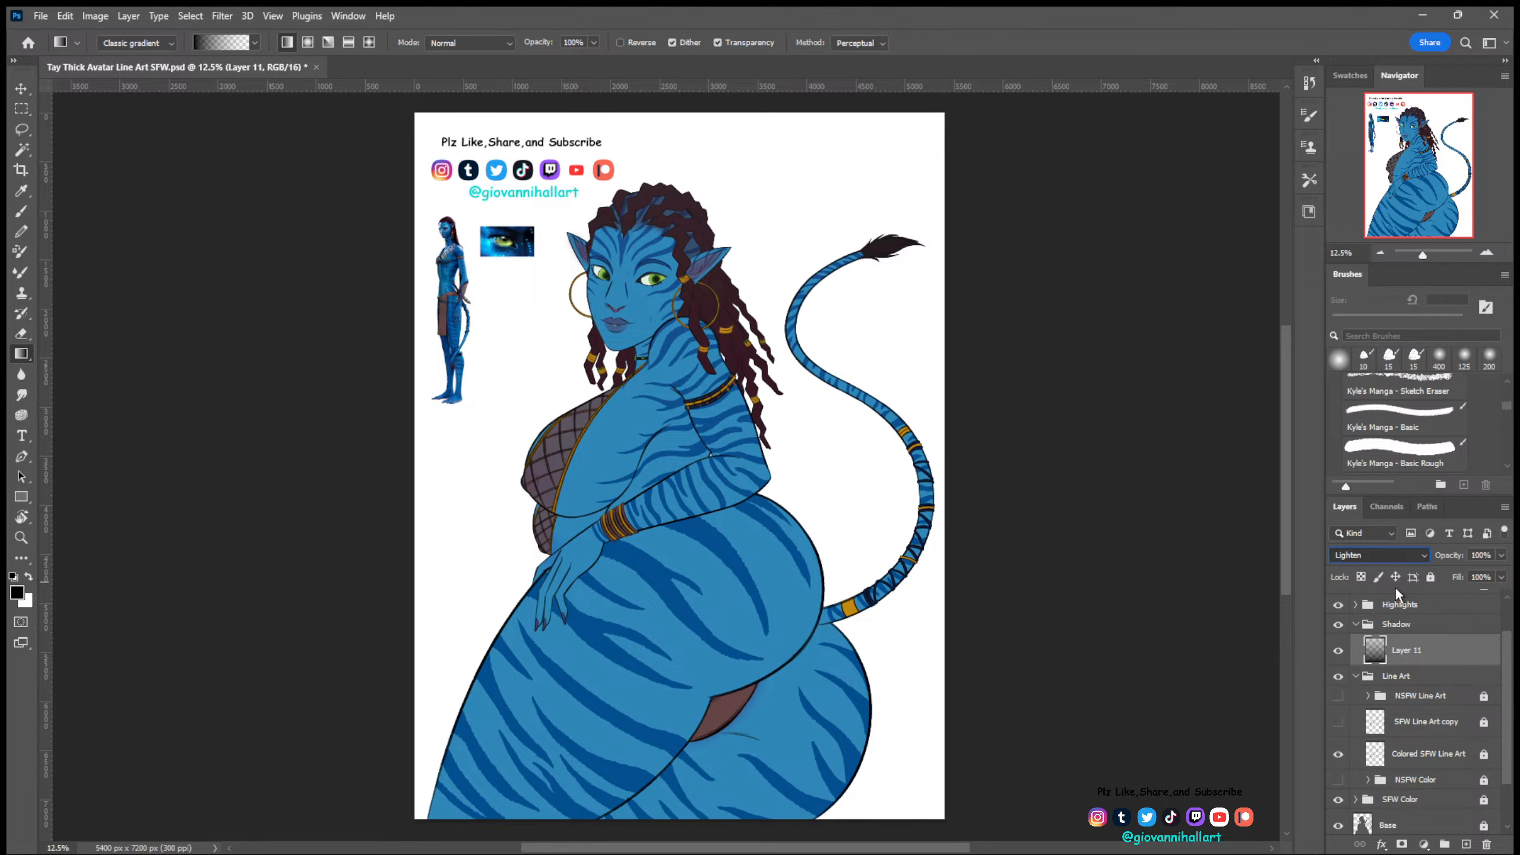
key("Down")
key("Down")
key("Down")
key("Down")
key("Down")
key("Down")
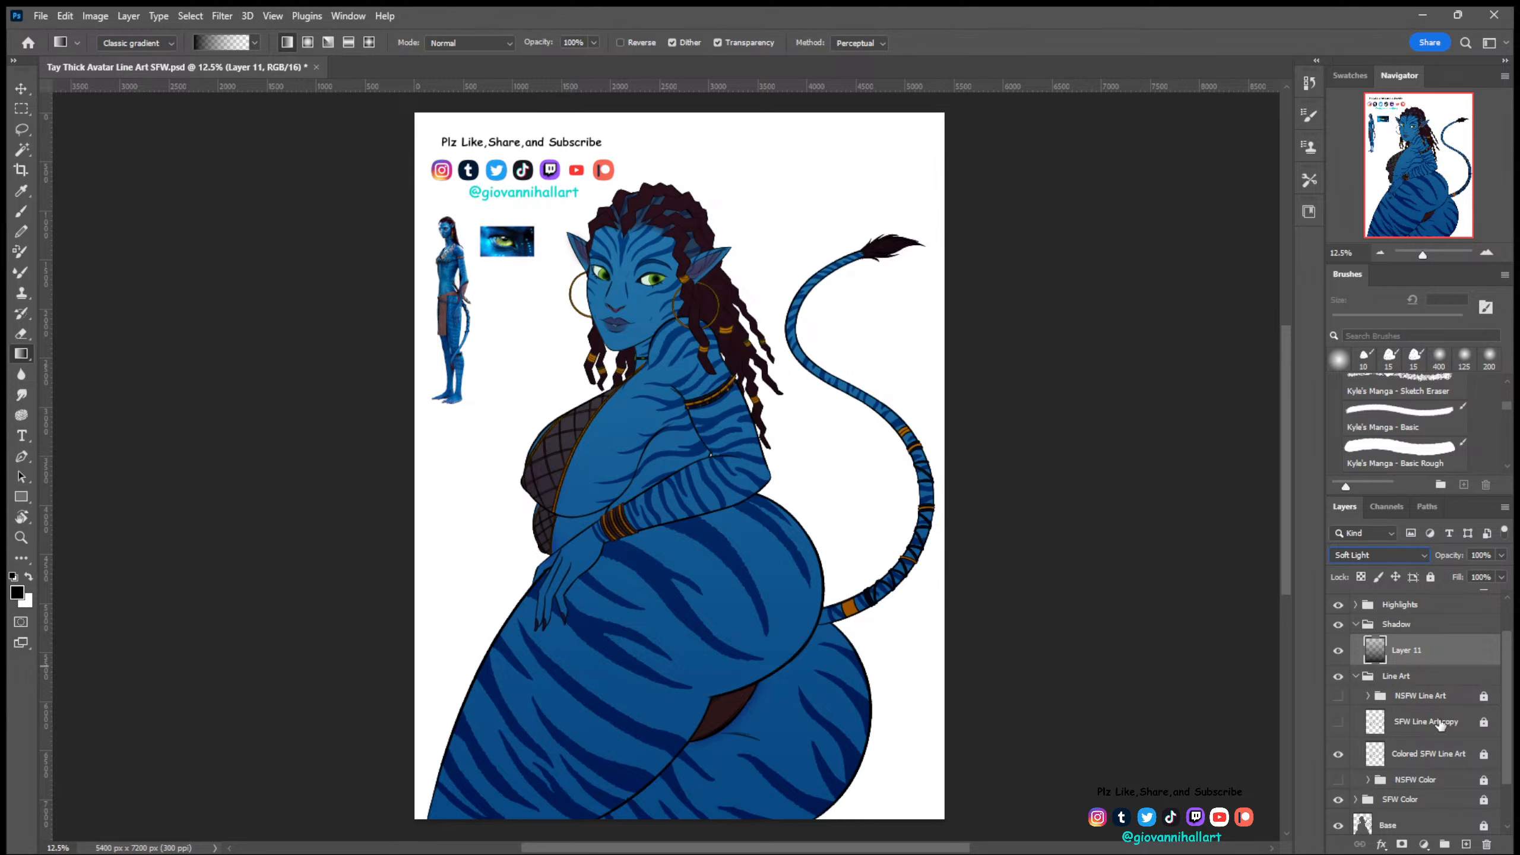
- Rename the gradient layer as "Base Shadpw"
double_click(1396, 643)
type("Base")
type(" Shadpw")
key("Return")
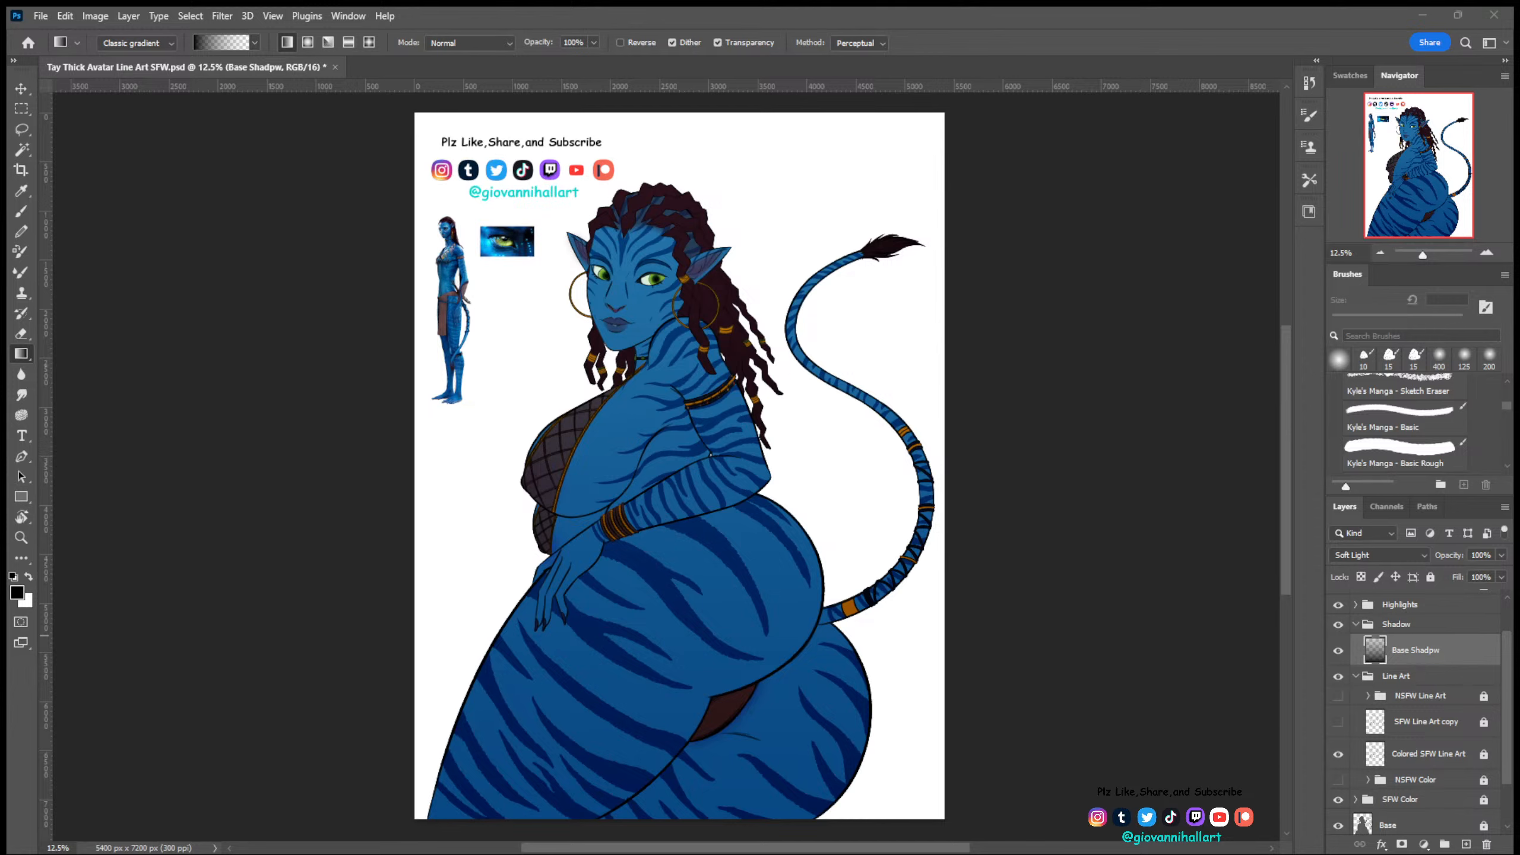
- Select the area outside the figure on the Base layer with the Magic Wand and clear it from the Base Shadpw layer
scroll(1424, 755, "down", 1)
left_click(1423, 764)
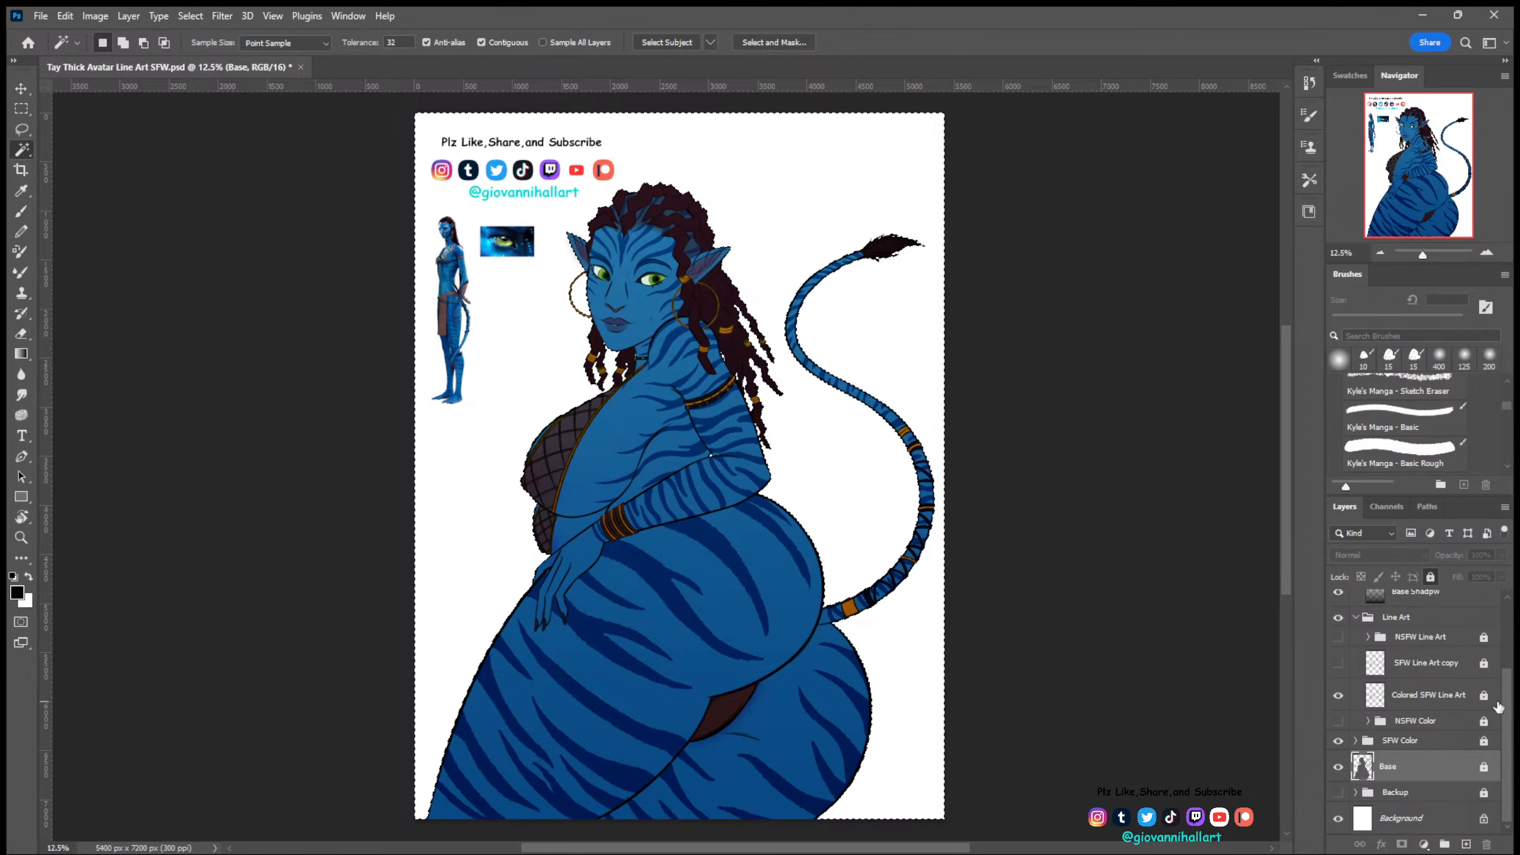
scroll(1498, 707, "up", 2)
left_click(1420, 647)
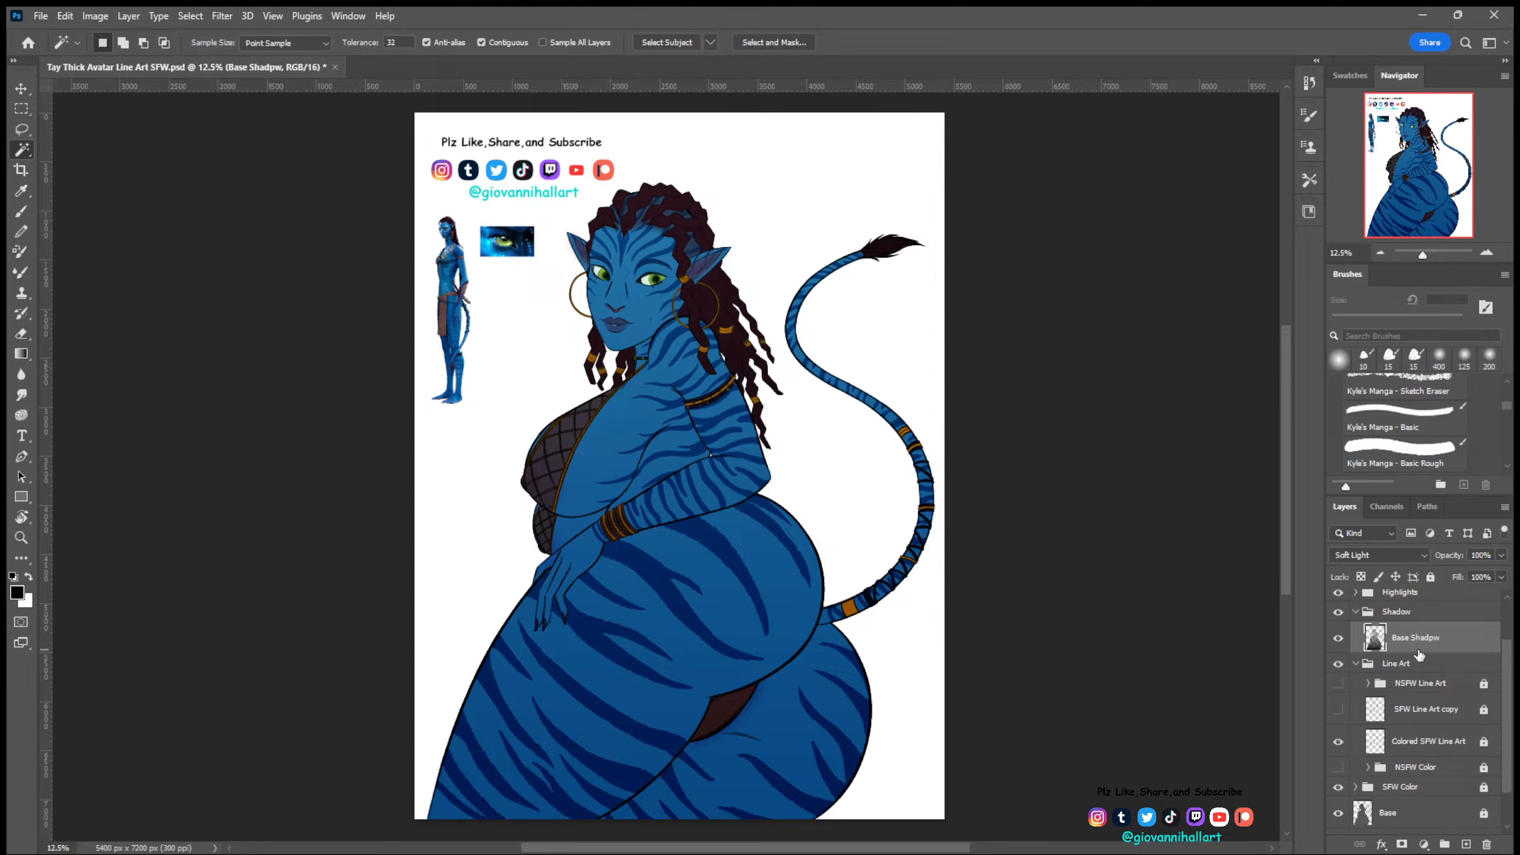
- Erase the base shadow over the character's smaller, farther eye with the Soft Round eraser at 50 px
left_click(601, 270, "ctrl")
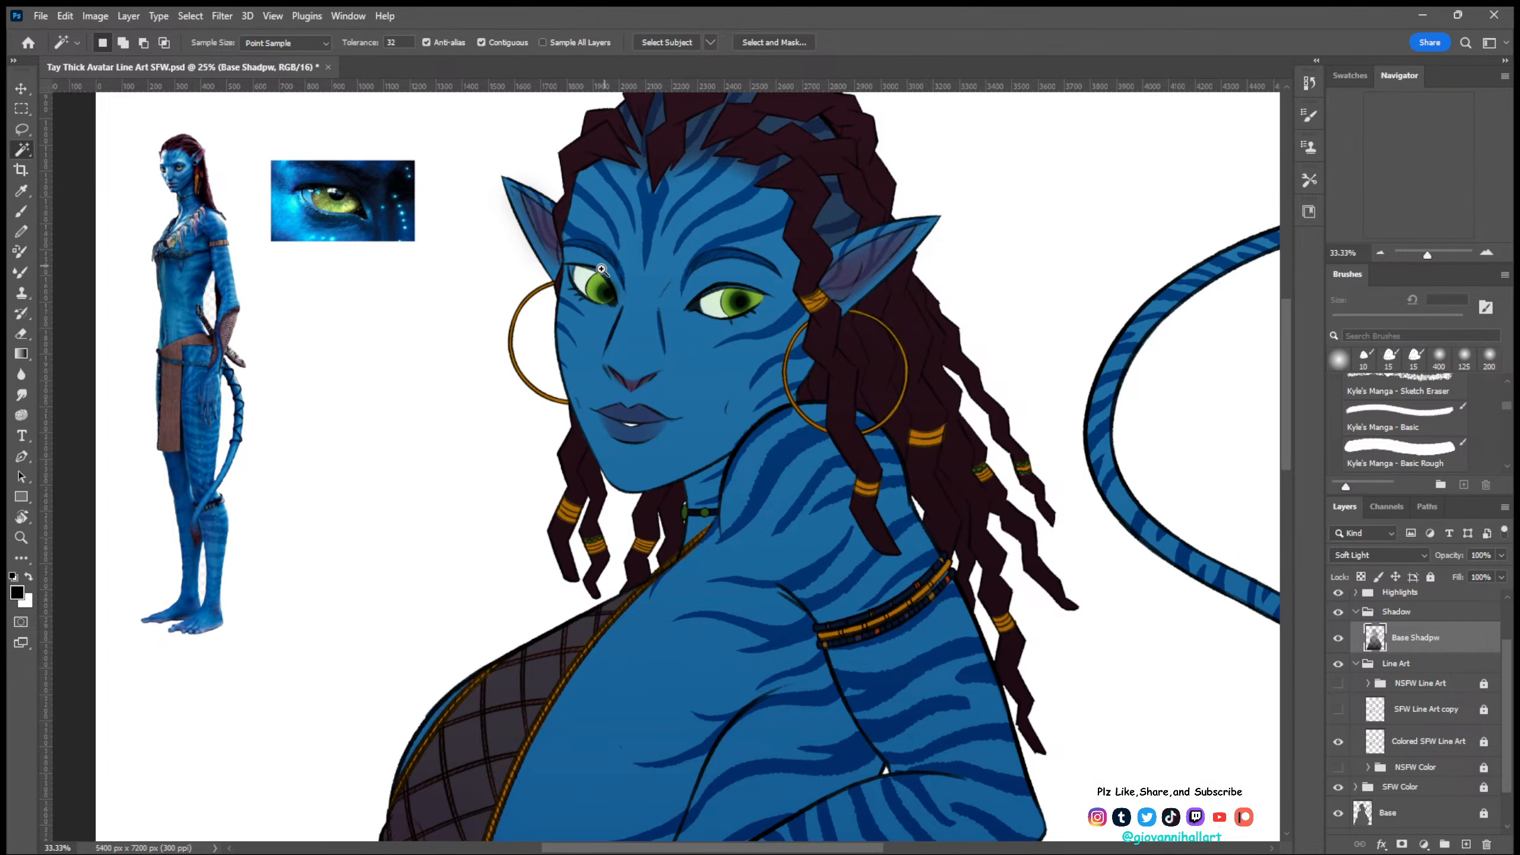
left_click(602, 270, "ctrl")
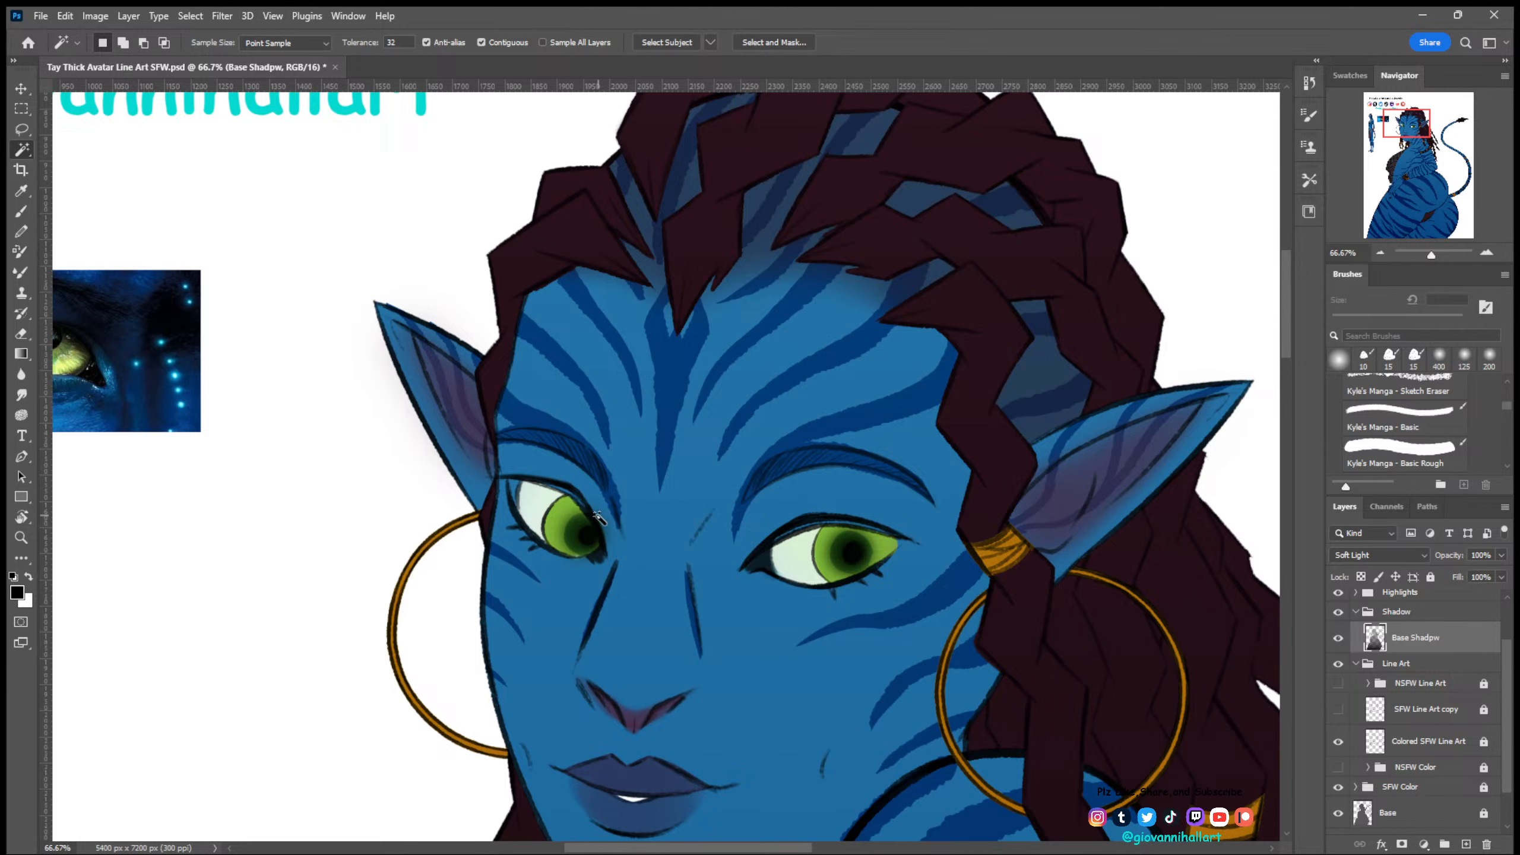
key("e")
scroll(580, 519, "up", 1)
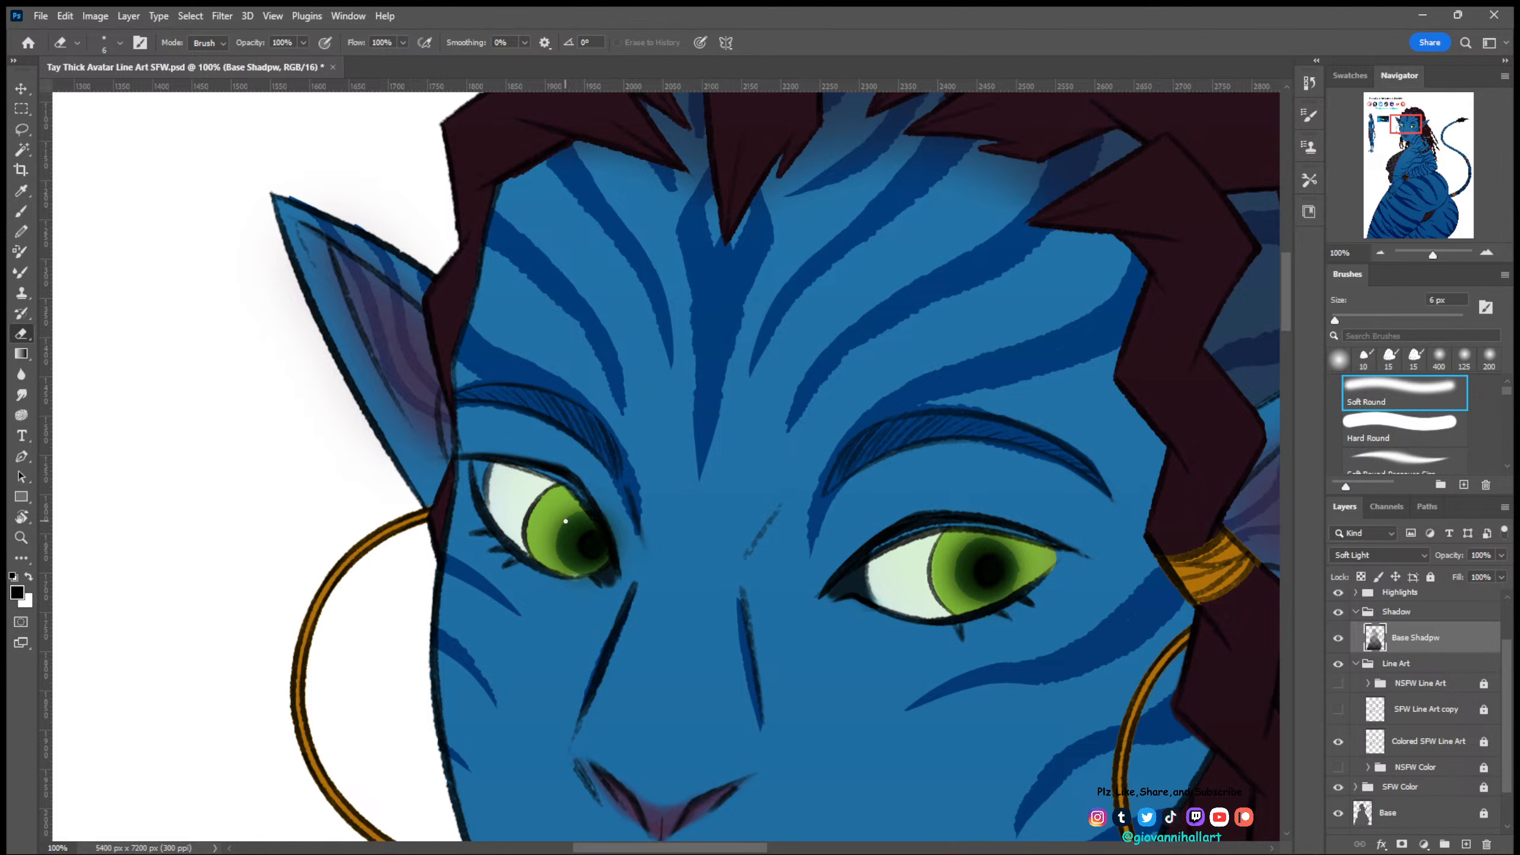
key("bracketright")
key("bracketright")
key("bracketright")
key("bracketright")
key("bracketright")
key("bracketright")
key("bracketright")
key("bracketright")
left_click_drag(566, 521, 552, 511)
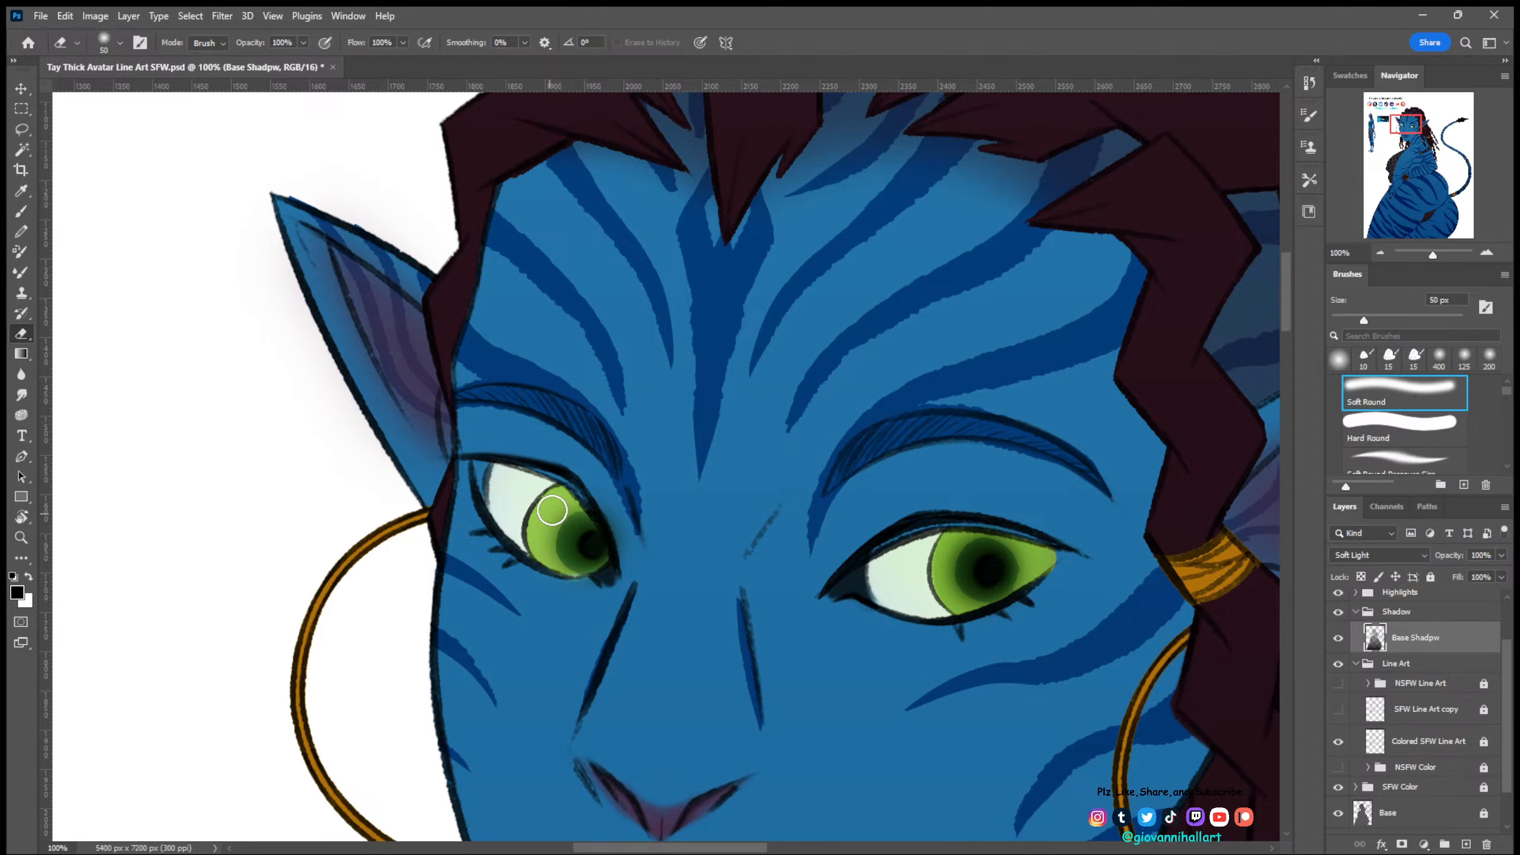
- Remove the base shadow over the character's other eye with the eraser and a lasso selection around the iris
left_click(678, 589, "alt")
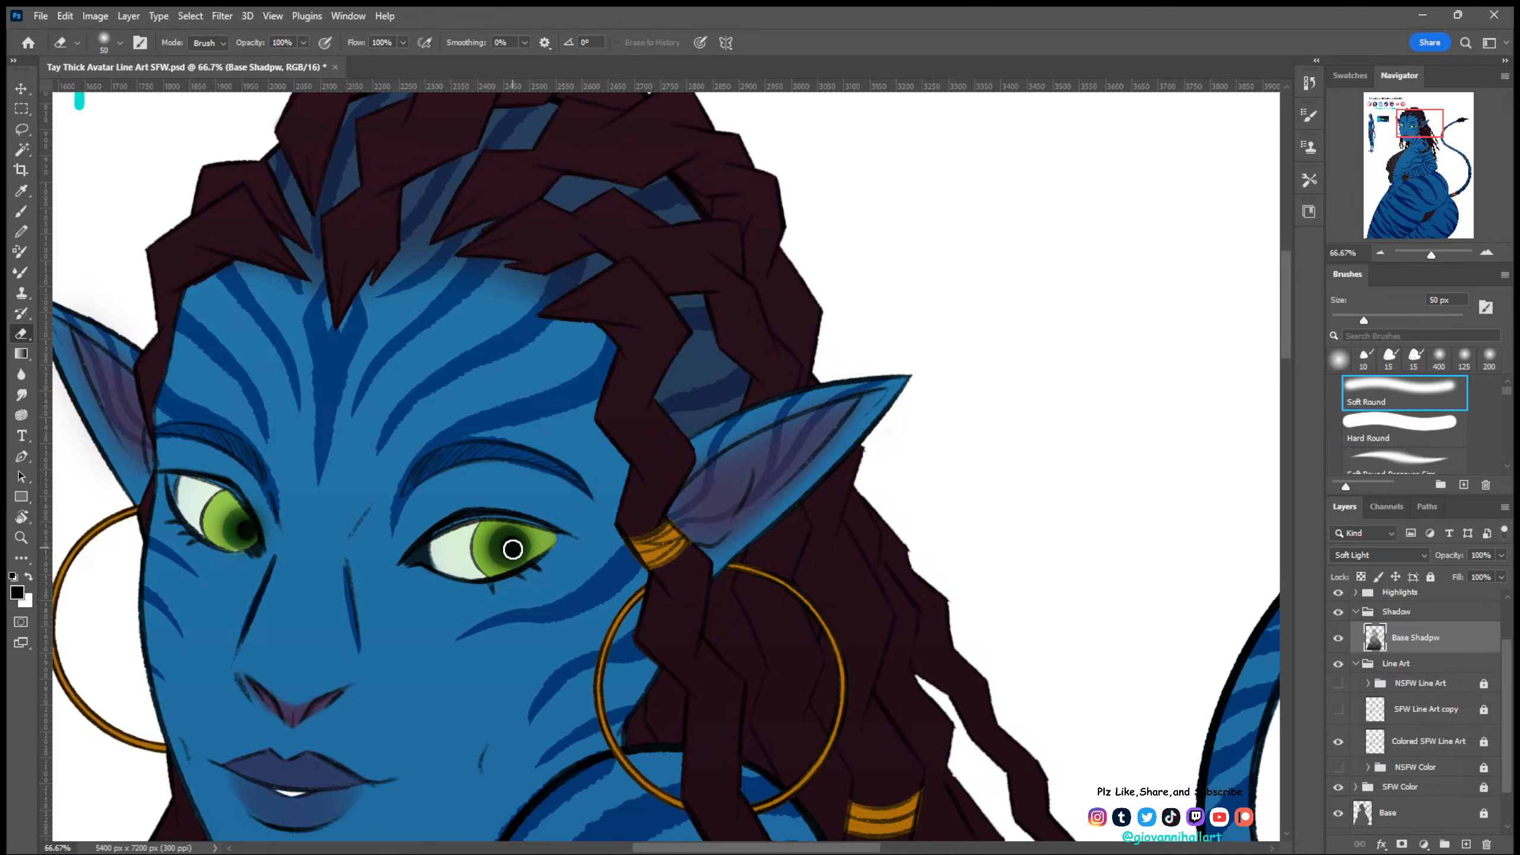
left_click_drag(512, 549, 543, 552)
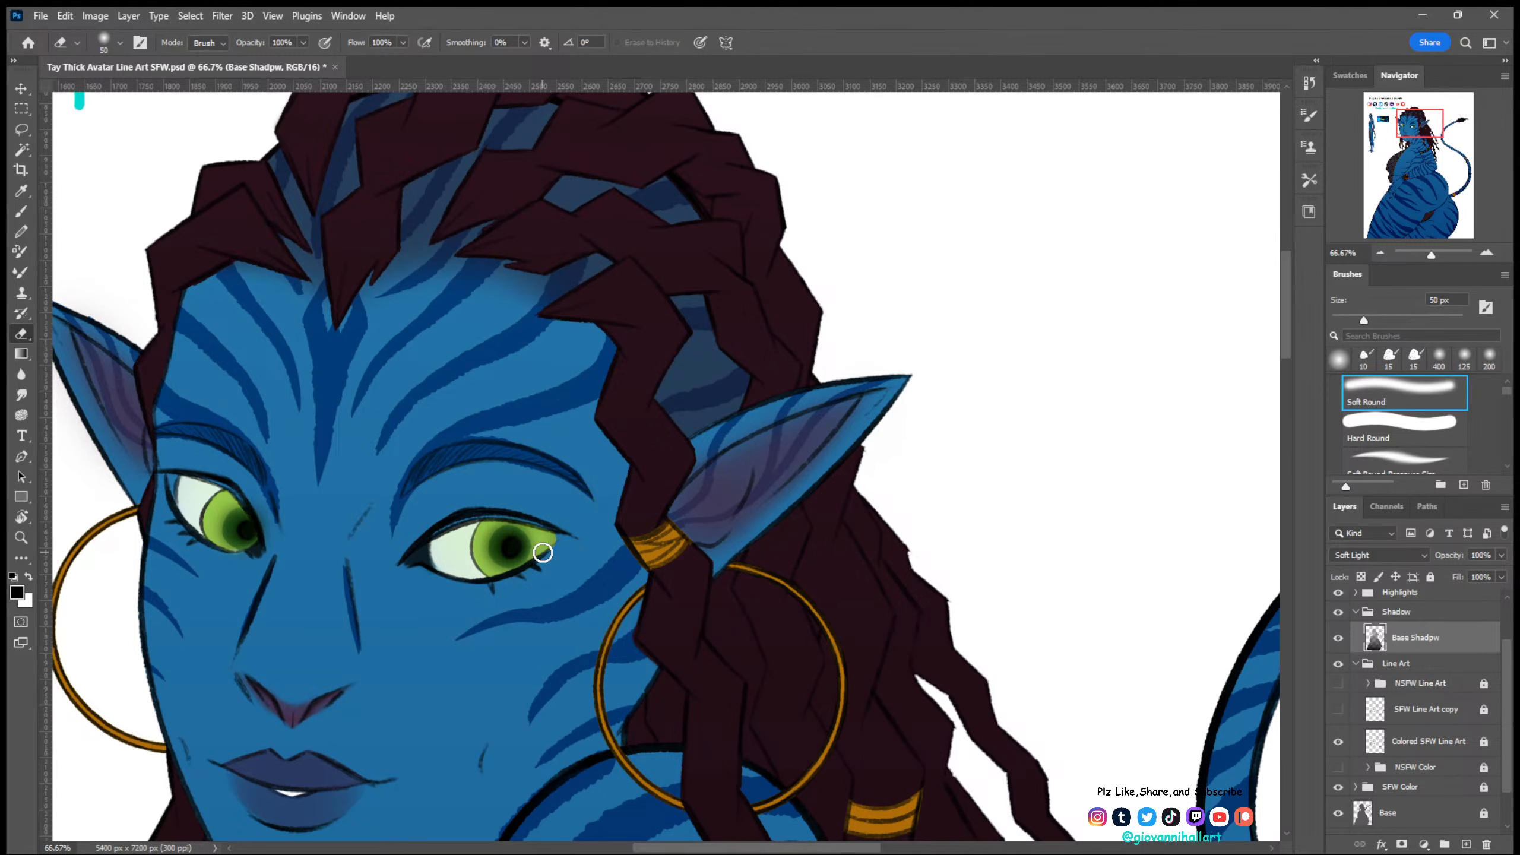
key("l")
left_click(491, 540, "ctrl")
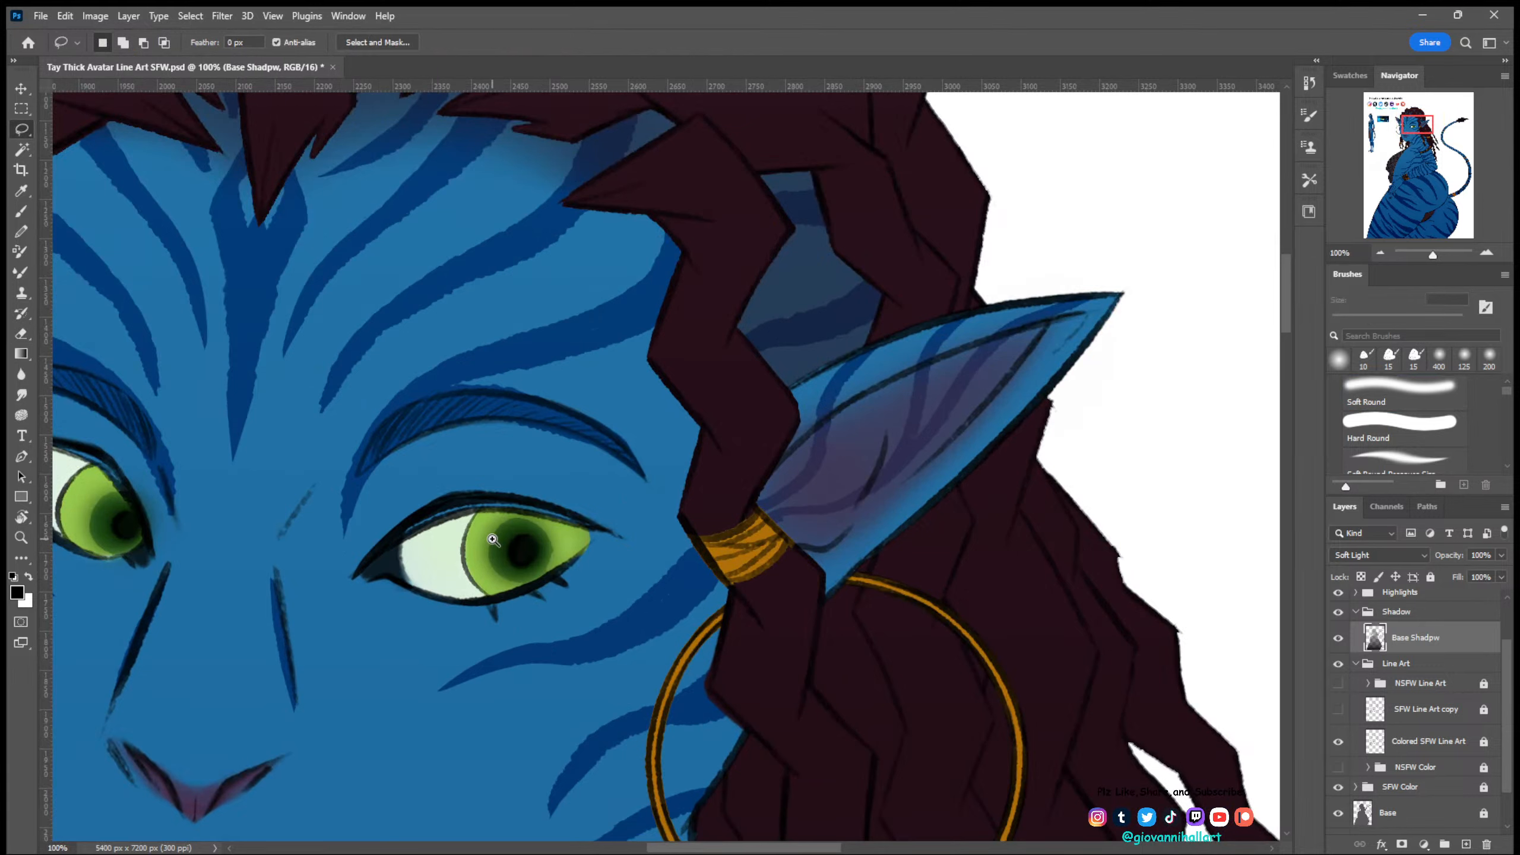
mouse_move(471, 514)
left_mouse_down()
mouse_move(582, 552)
mouse_move(579, 532)
left_mouse_up()
- Lock the Base Shadpw layer and add a new layer directly beneath it in the Shadow group
key("ctrl+minus")
key("ctrl+minus")
key("ctrl+minus")
key("ctrl+minus")
key("ctrl+minus")
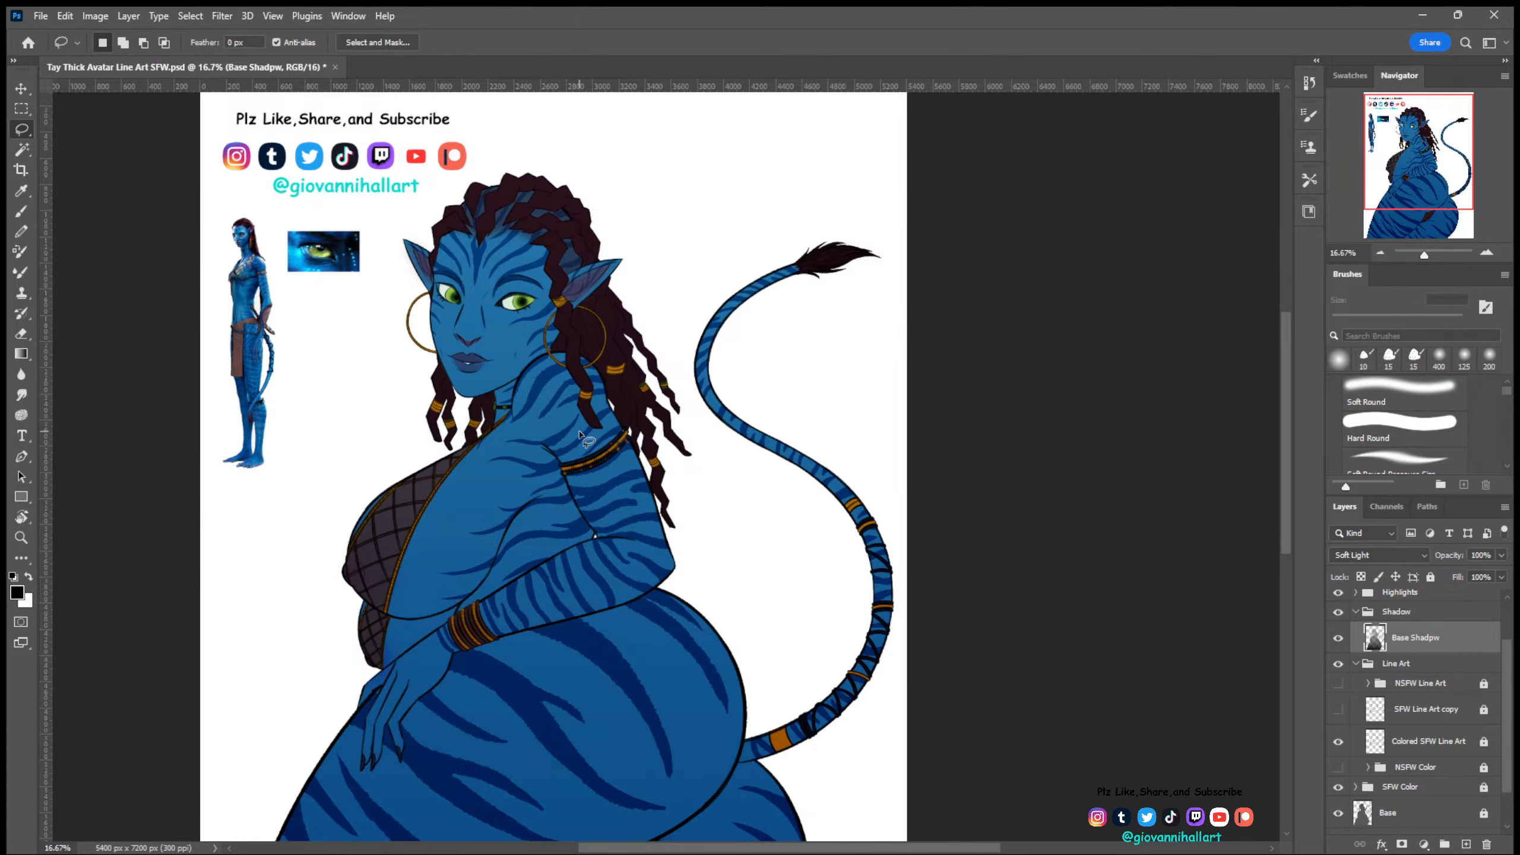
key("ctrl+minus")
key("ctrl+slash")
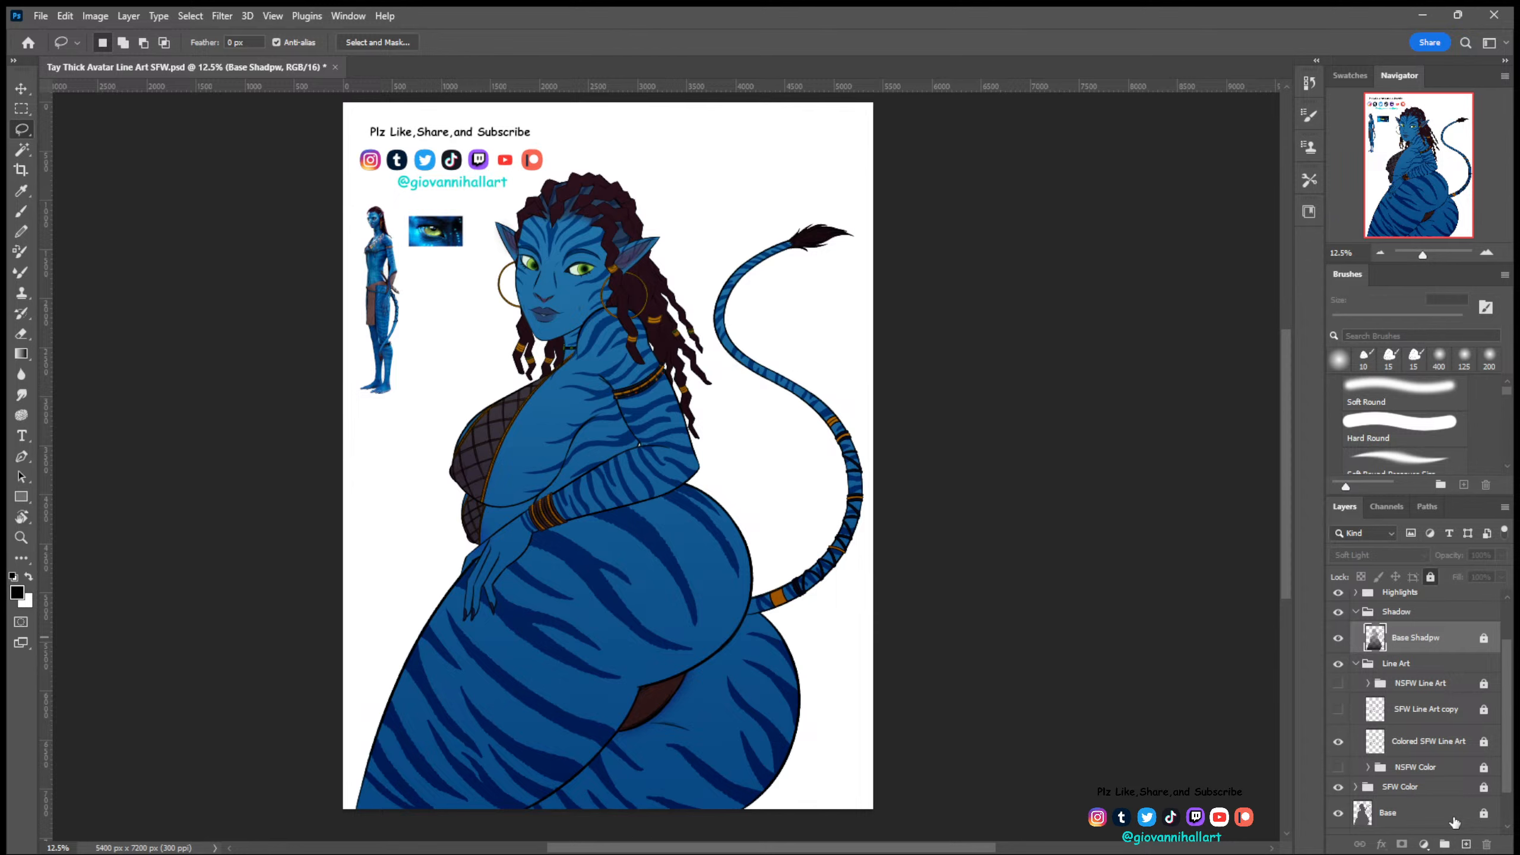
left_click(1466, 844, "ctrl")
- Choose the Soft Round 40 brush preset for the Brush tool
left_click_drag(1506, 390, 1505, 397)
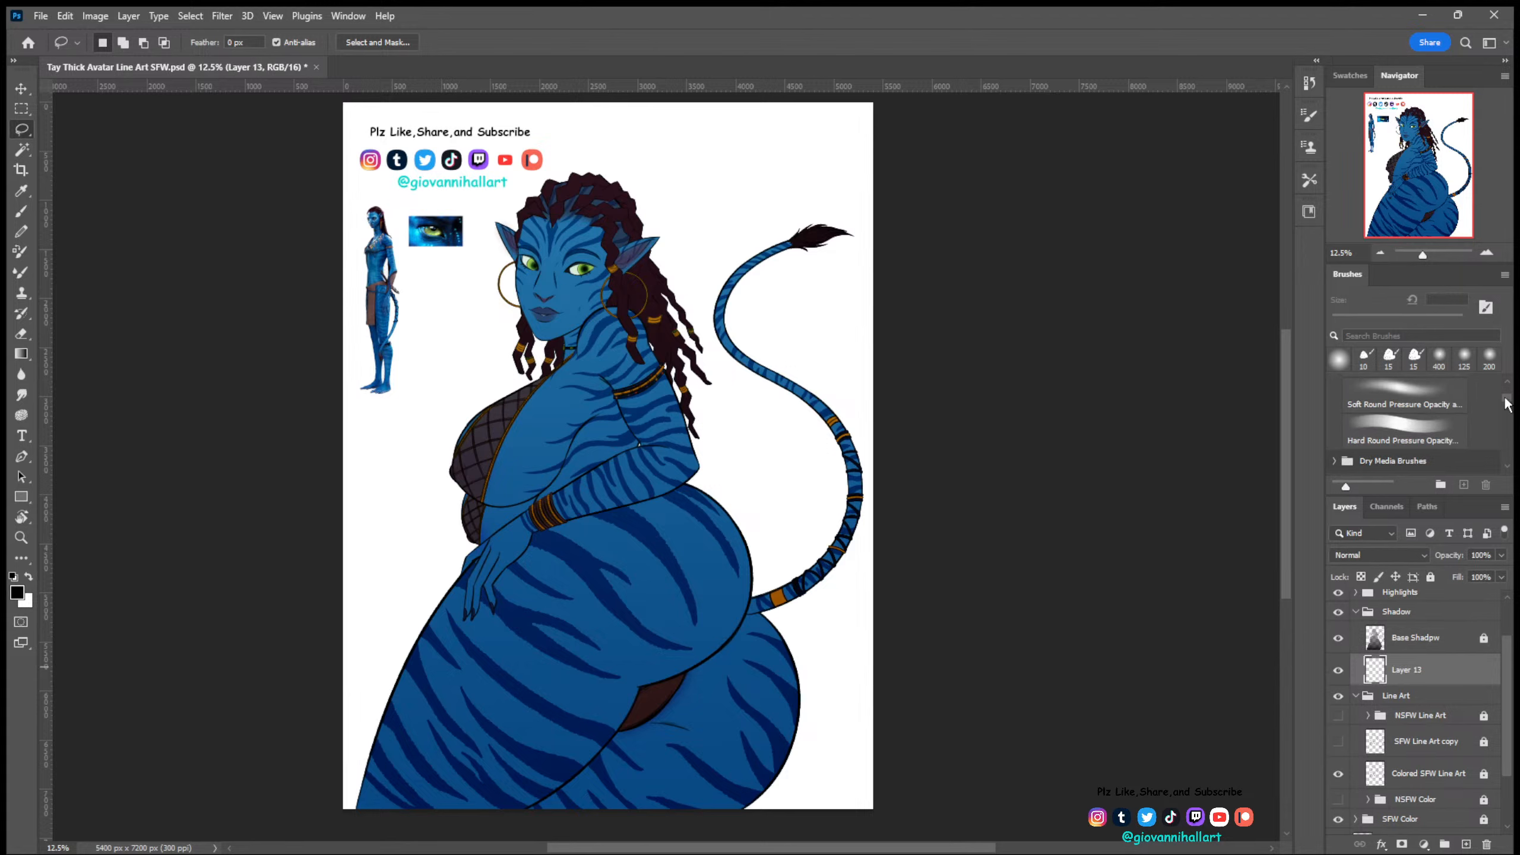
left_click_drag(1506, 404, 1508, 412)
key("b")
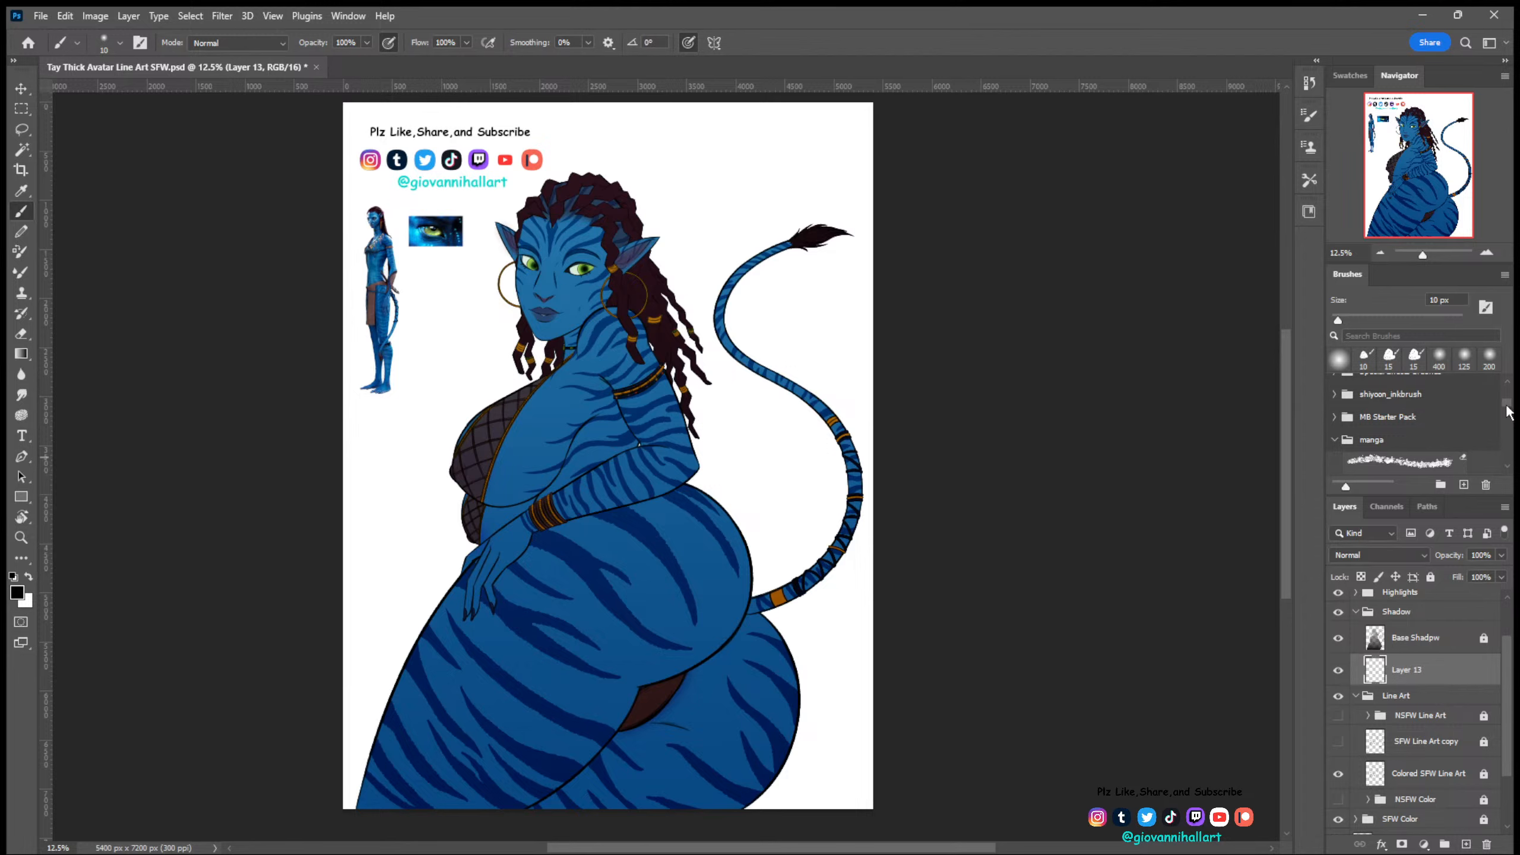
left_click_drag(1507, 406, 1507, 459)
left_click(1404, 396)
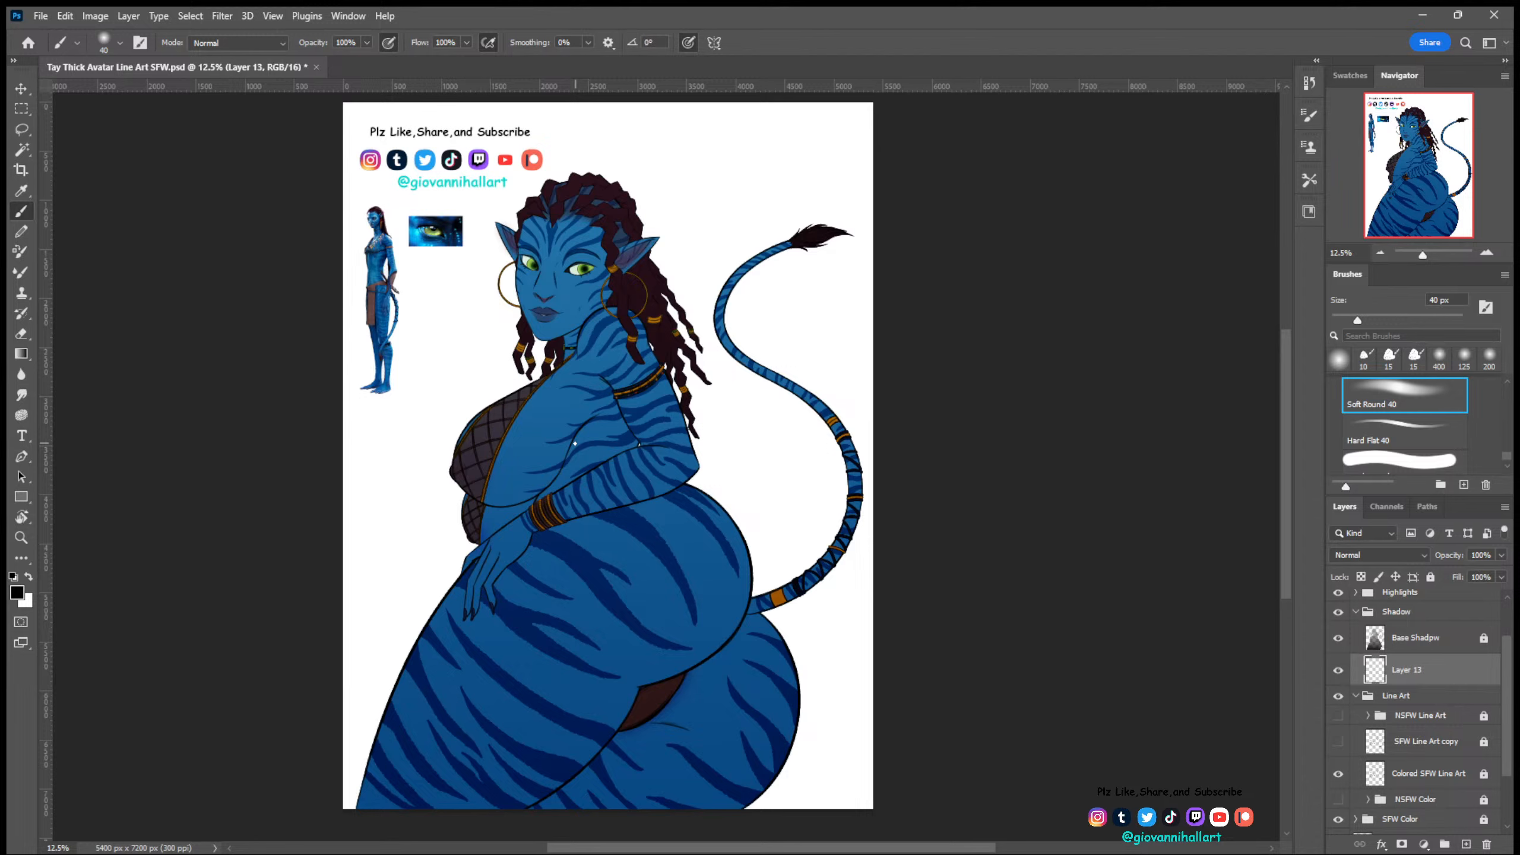
- Try a soft black shadow stroke along the chest contour on Layer 13 with a 125 px brush
scroll(576, 445, "up", 2)
key("bracketright")
key("bracketright")
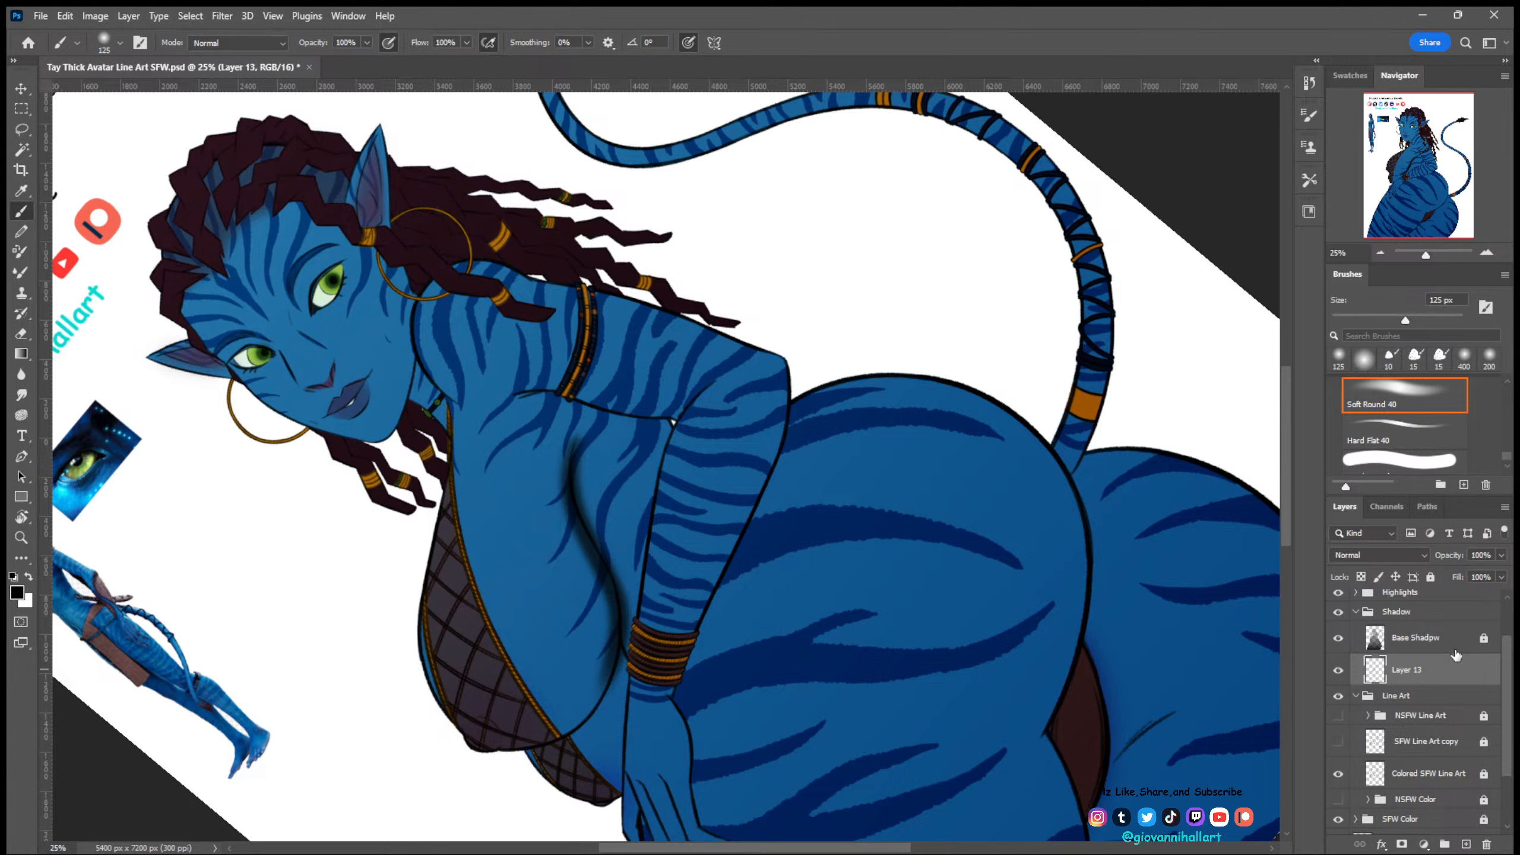
key("ctrl+z")
key("ctrl+z")
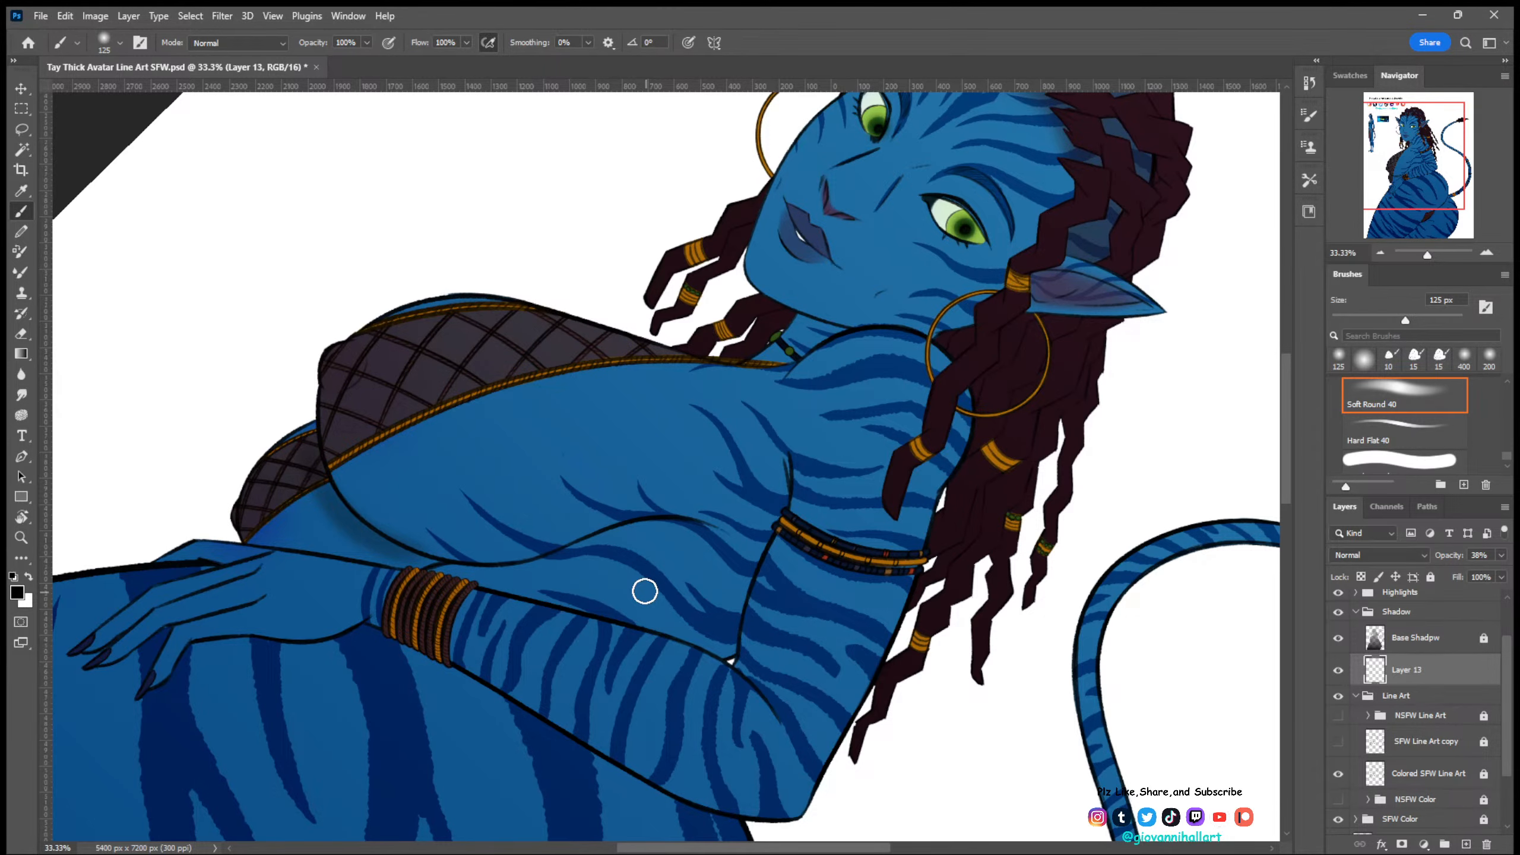
- Paint a soft black shadow along the chest contour on Layer 13, enlarging the brush to 200 px
key("bracketright")
key("bracketright")
left_click_drag(644, 591, 657, 130)
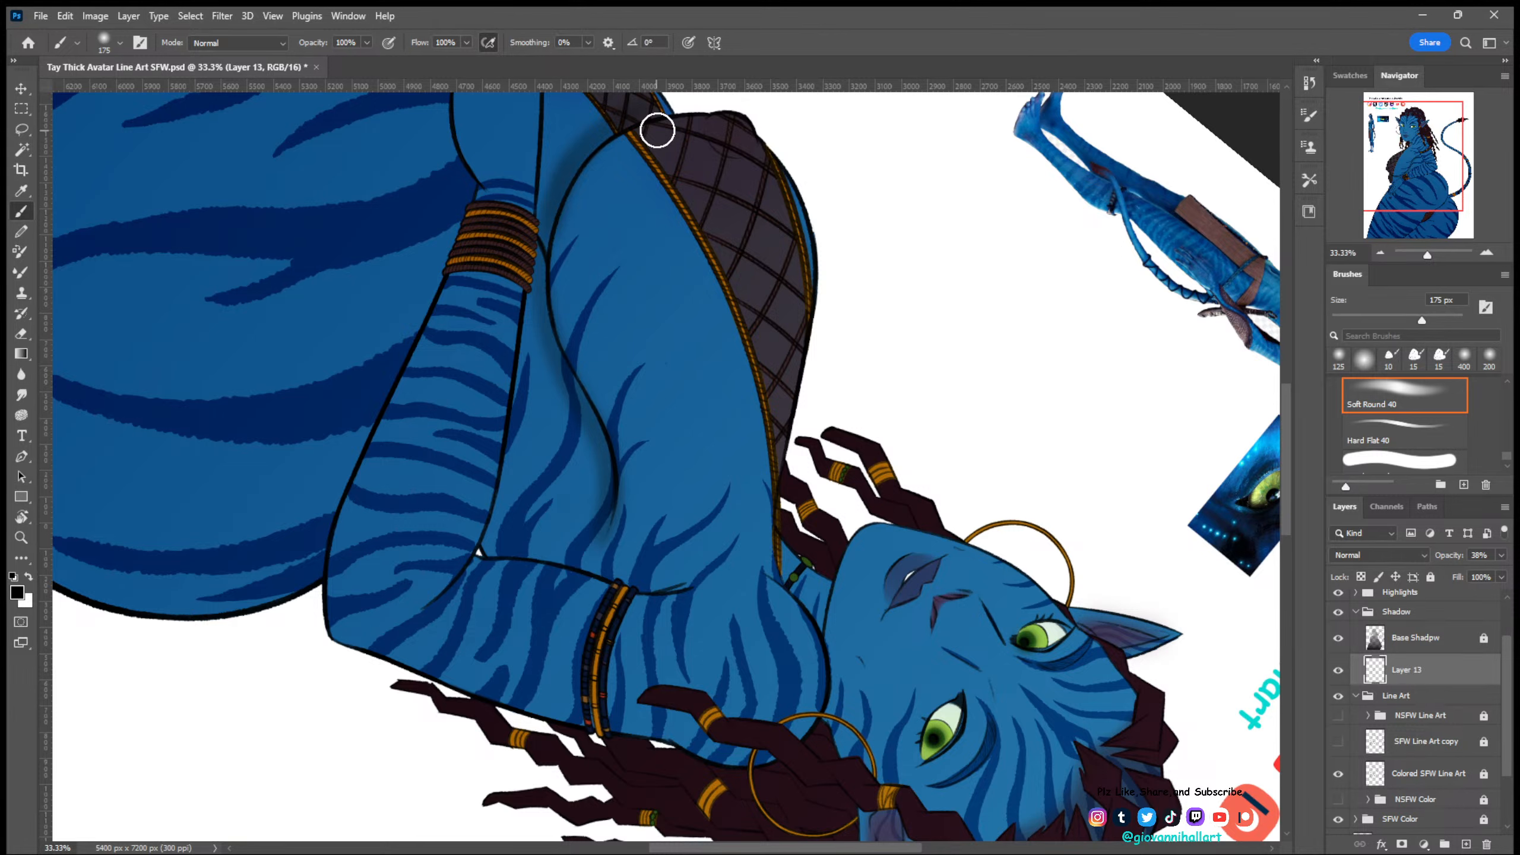
key("bracketright")
left_click_drag(658, 130, 589, 395)
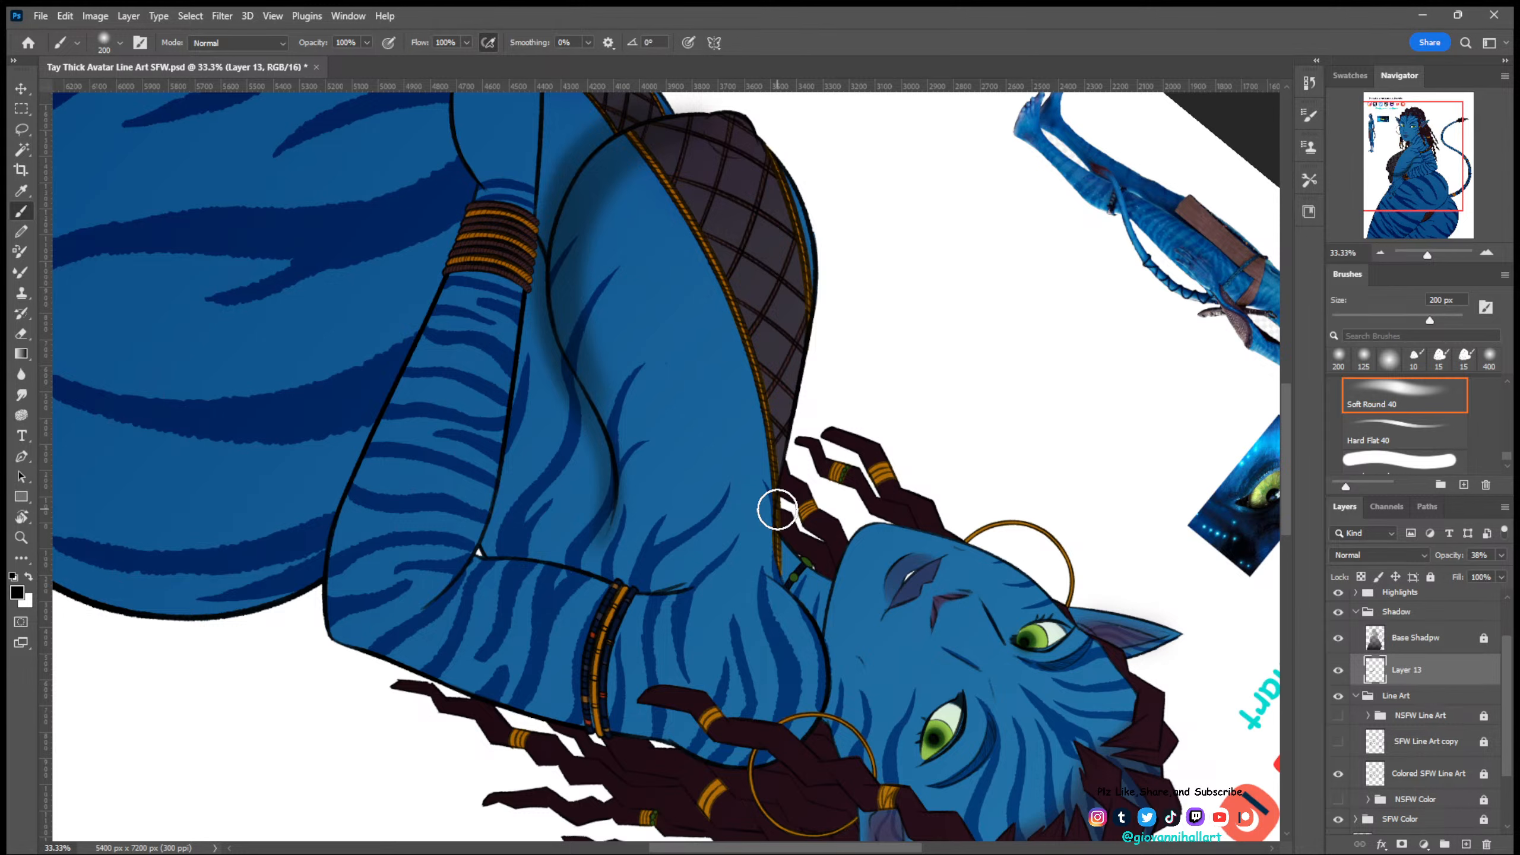
left_click_drag(590, 156, 628, 533)
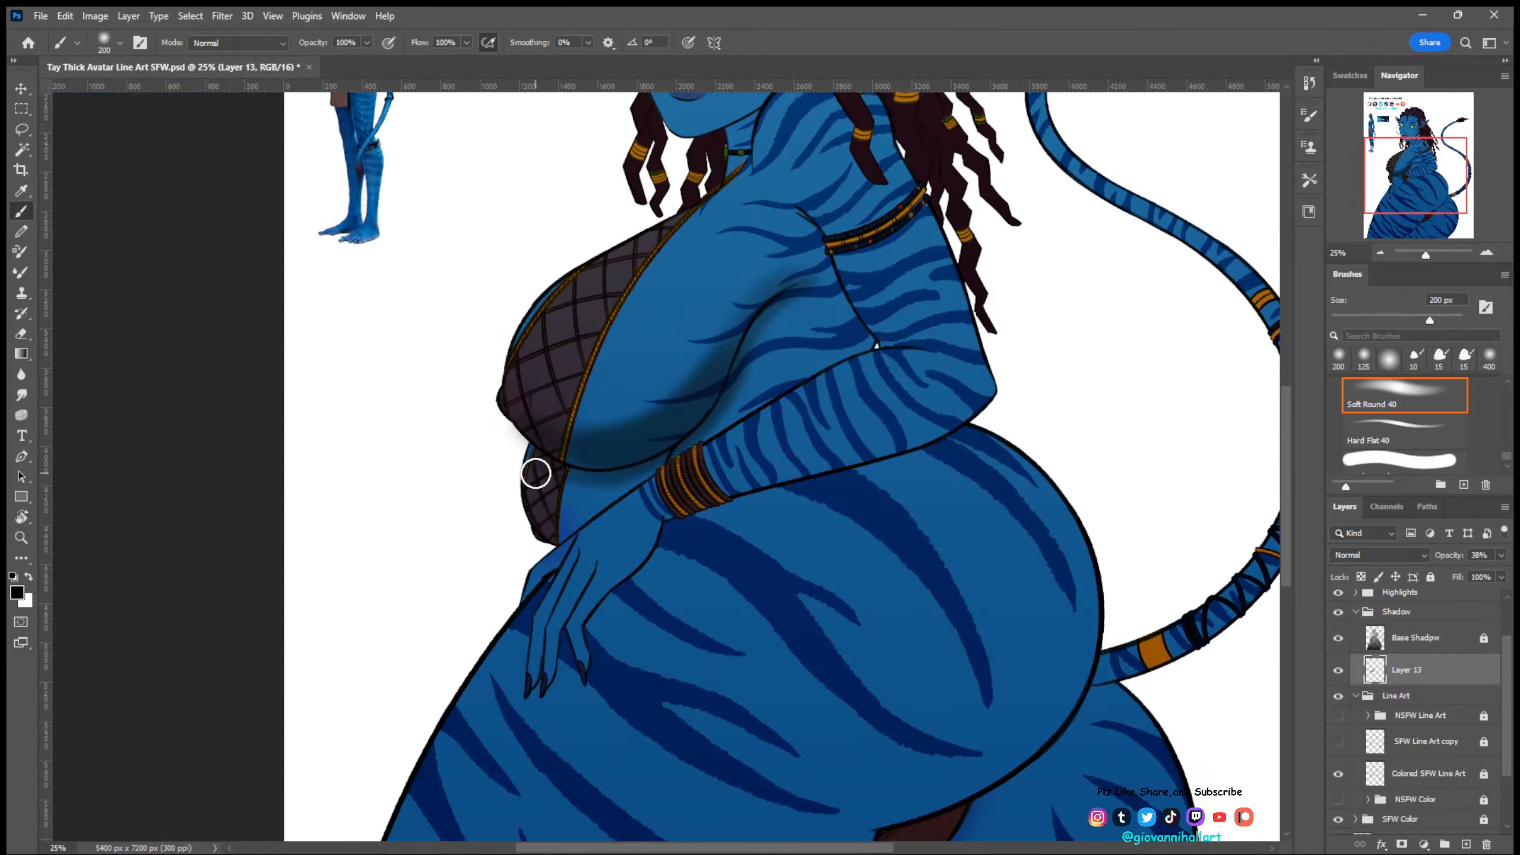
- Shade the torso and mesh top below the chest with the brush enlarged to 400 px and above, and undo the last stroke near the armpit
left_click_drag(579, 492, 585, 492)
key("bracketright")
key("bracketright")
left_click_drag(585, 492, 546, 506)
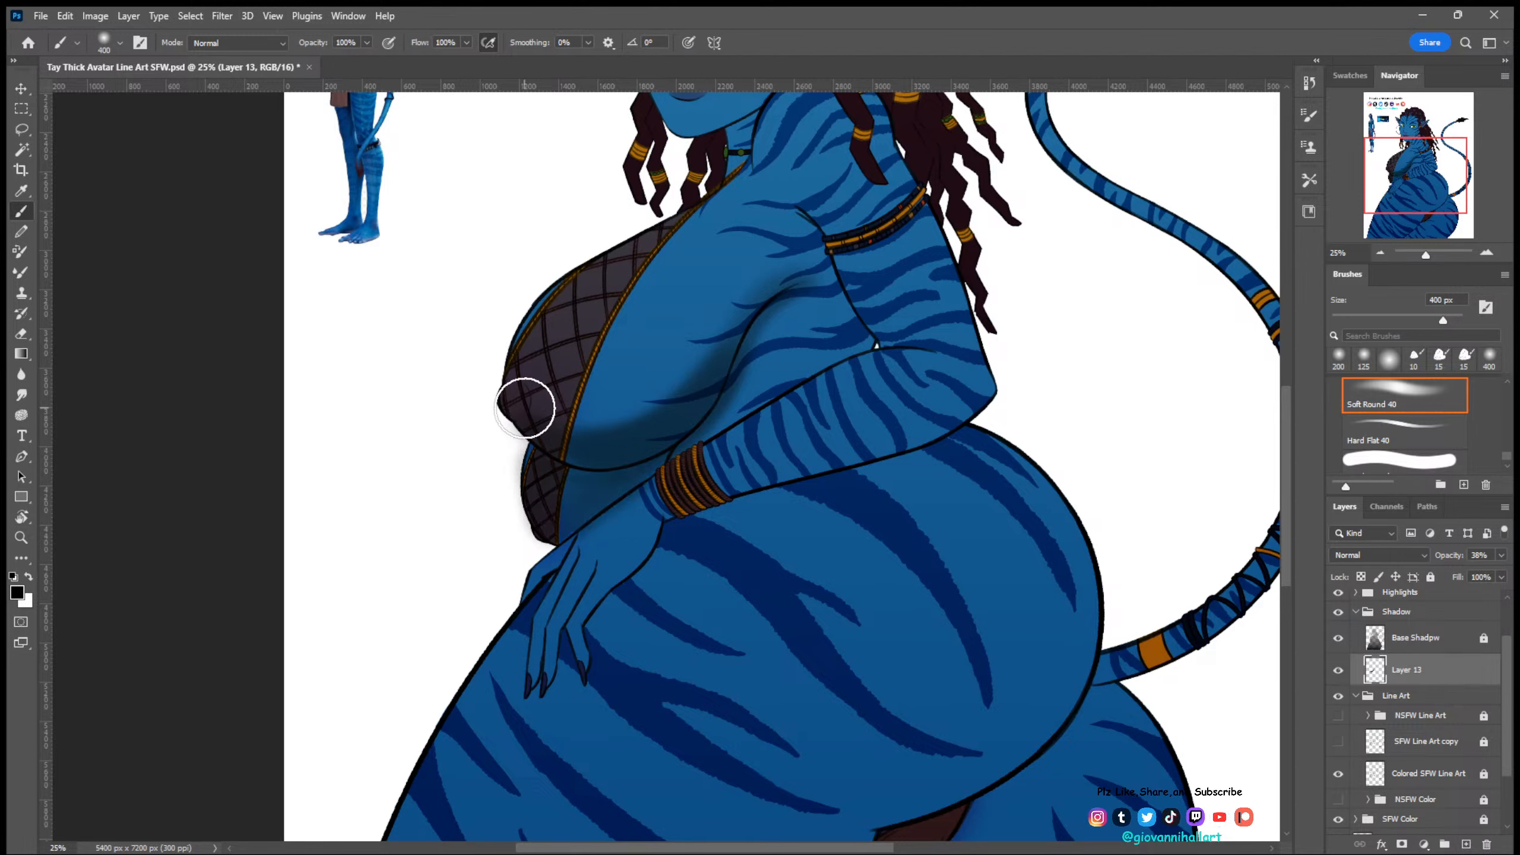
key("bracketright")
left_click_drag(525, 408, 557, 393)
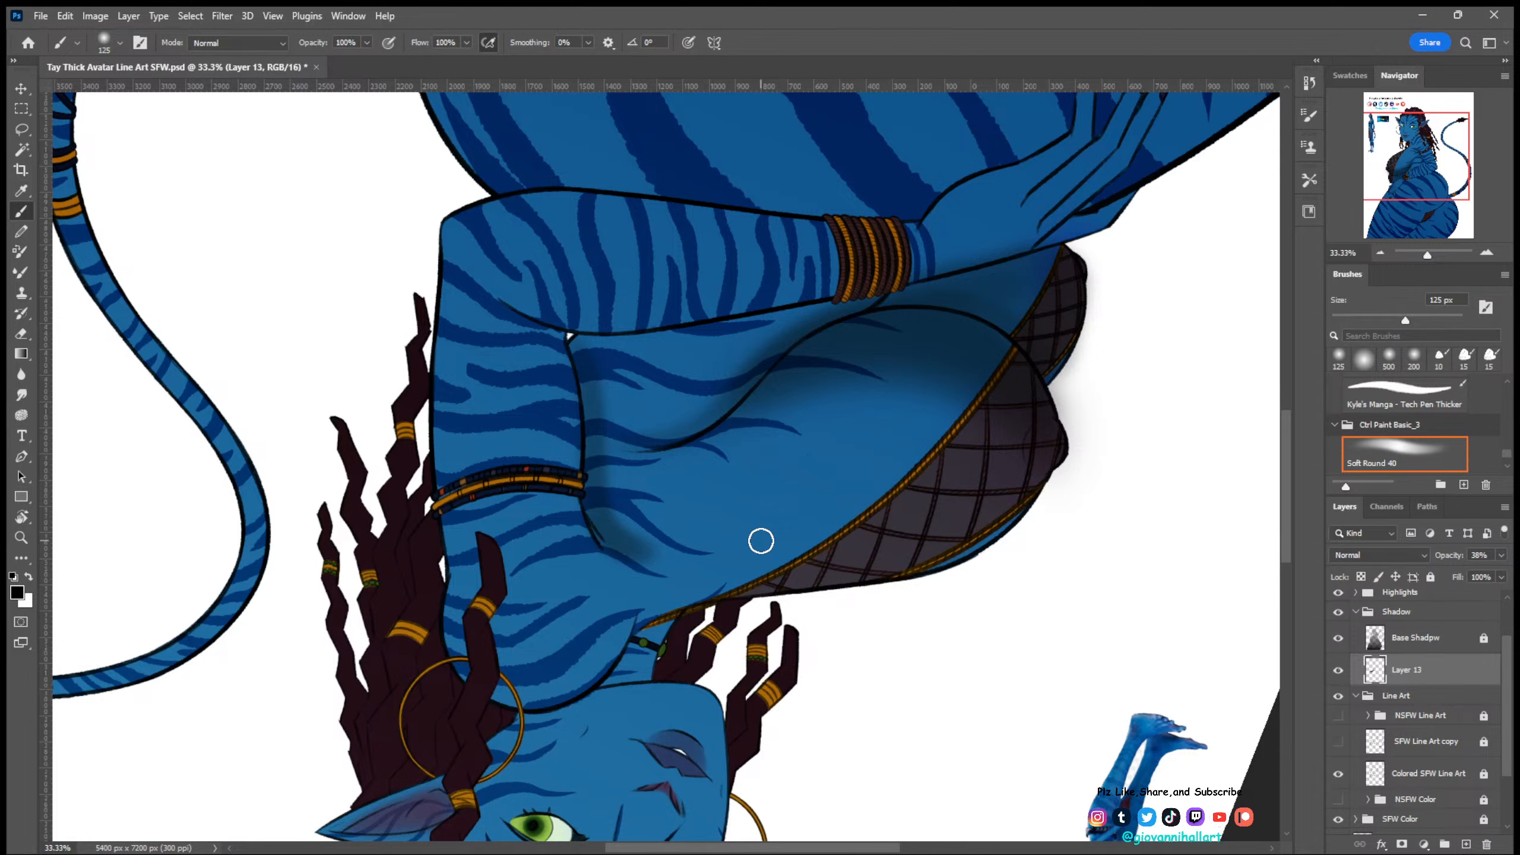
key("ctrl+z")
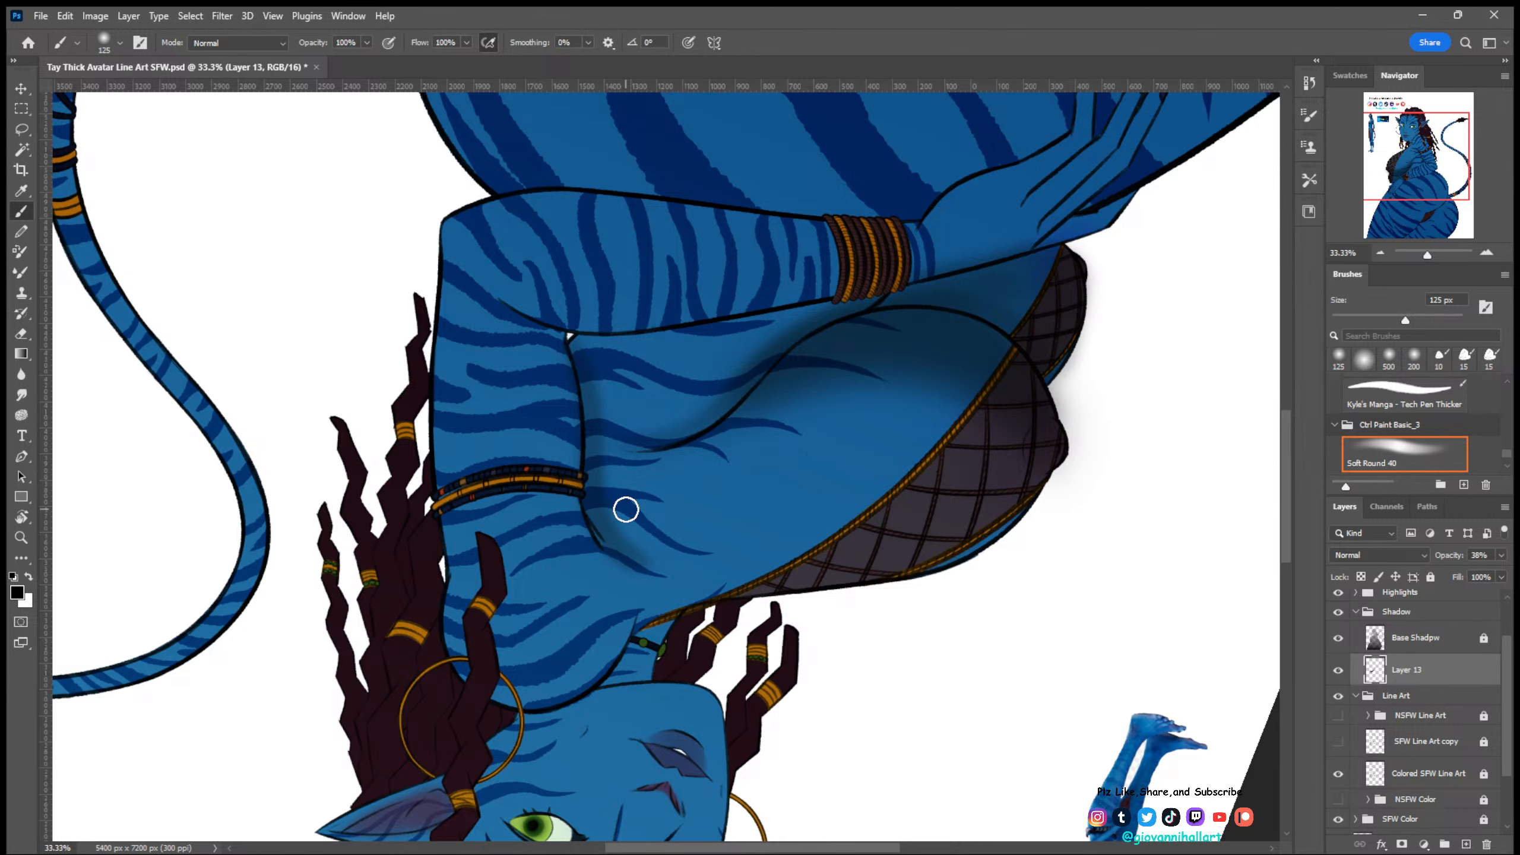
- Paint soft black shadows on the neck below the chin and around the lips on Layer 13, softening the lip shadow with a 150 px eraser
scroll(626, 509, "down", 4)
left_click(818, 457, "ctrl")
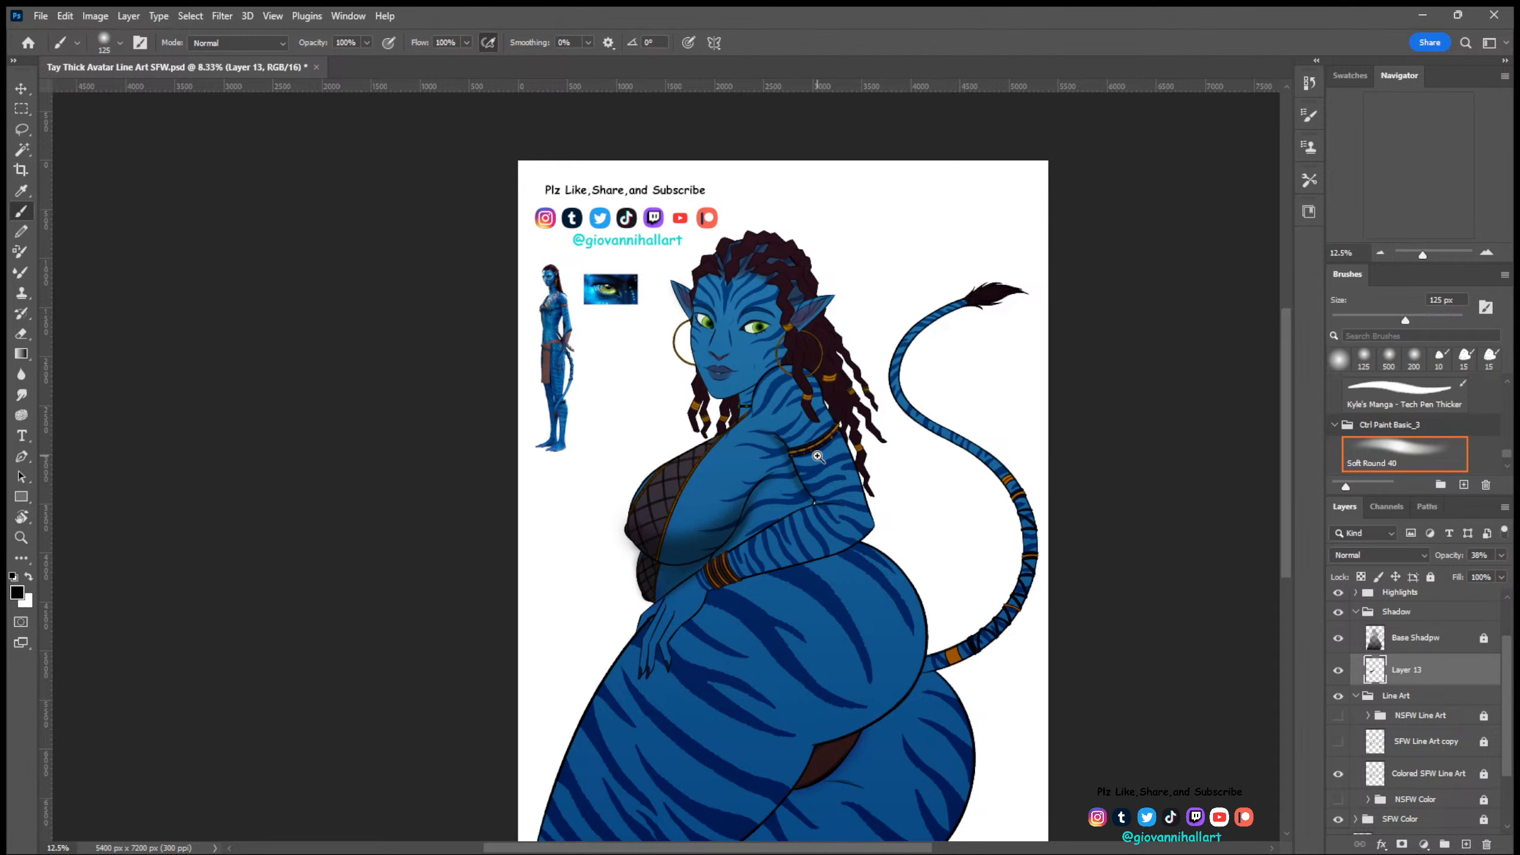
left_click(818, 456, "ctrl")
left_click(818, 456, "ctrl")
left_click(818, 456, "ctrl")
left_click_drag(659, 453, 628, 497)
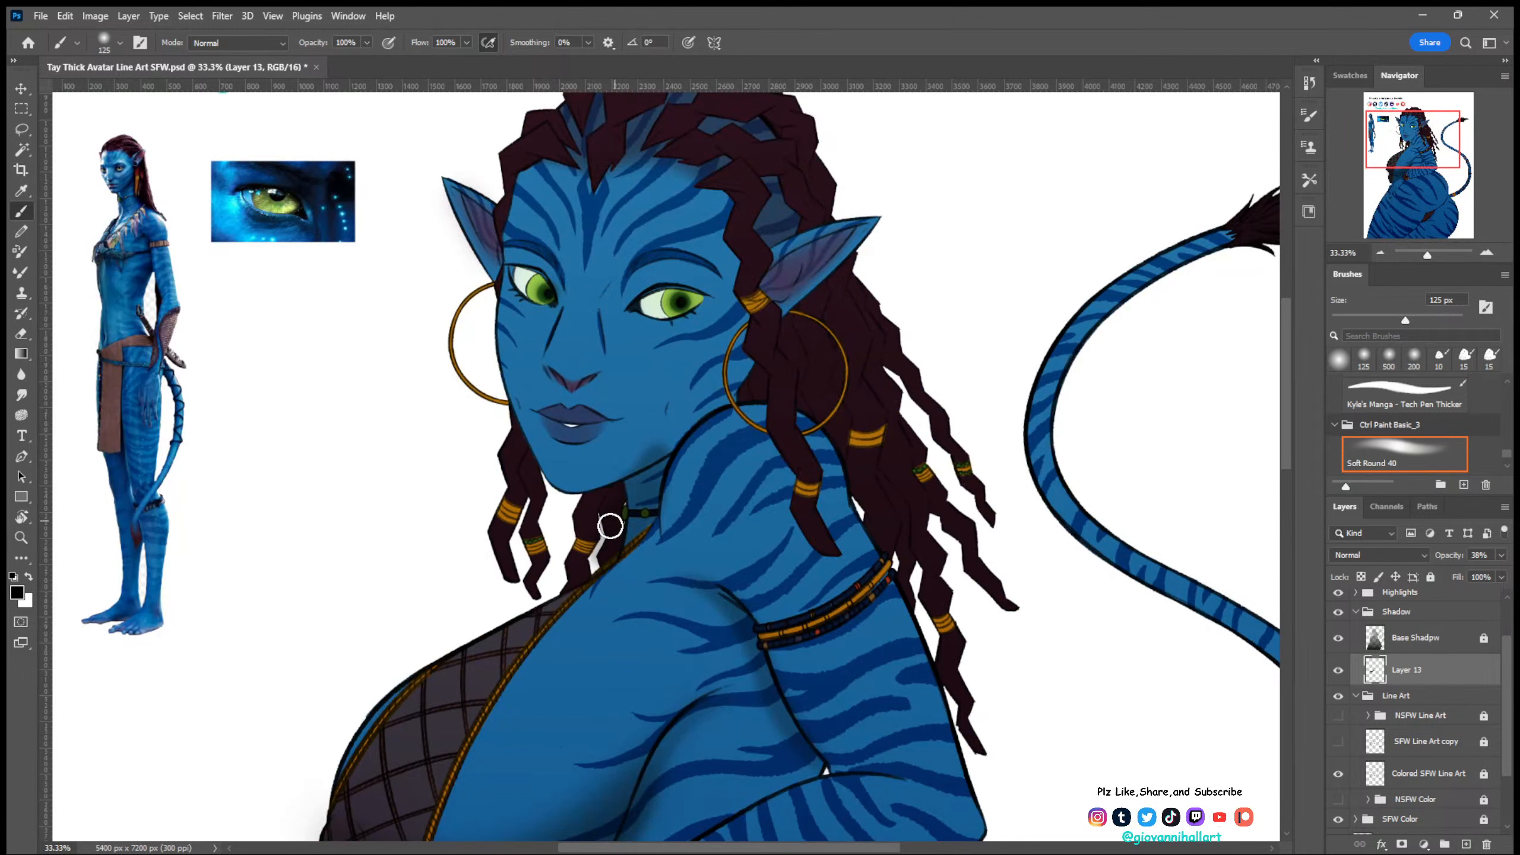
left_click_drag(610, 527, 607, 503)
scroll(771, 442, "down", 2)
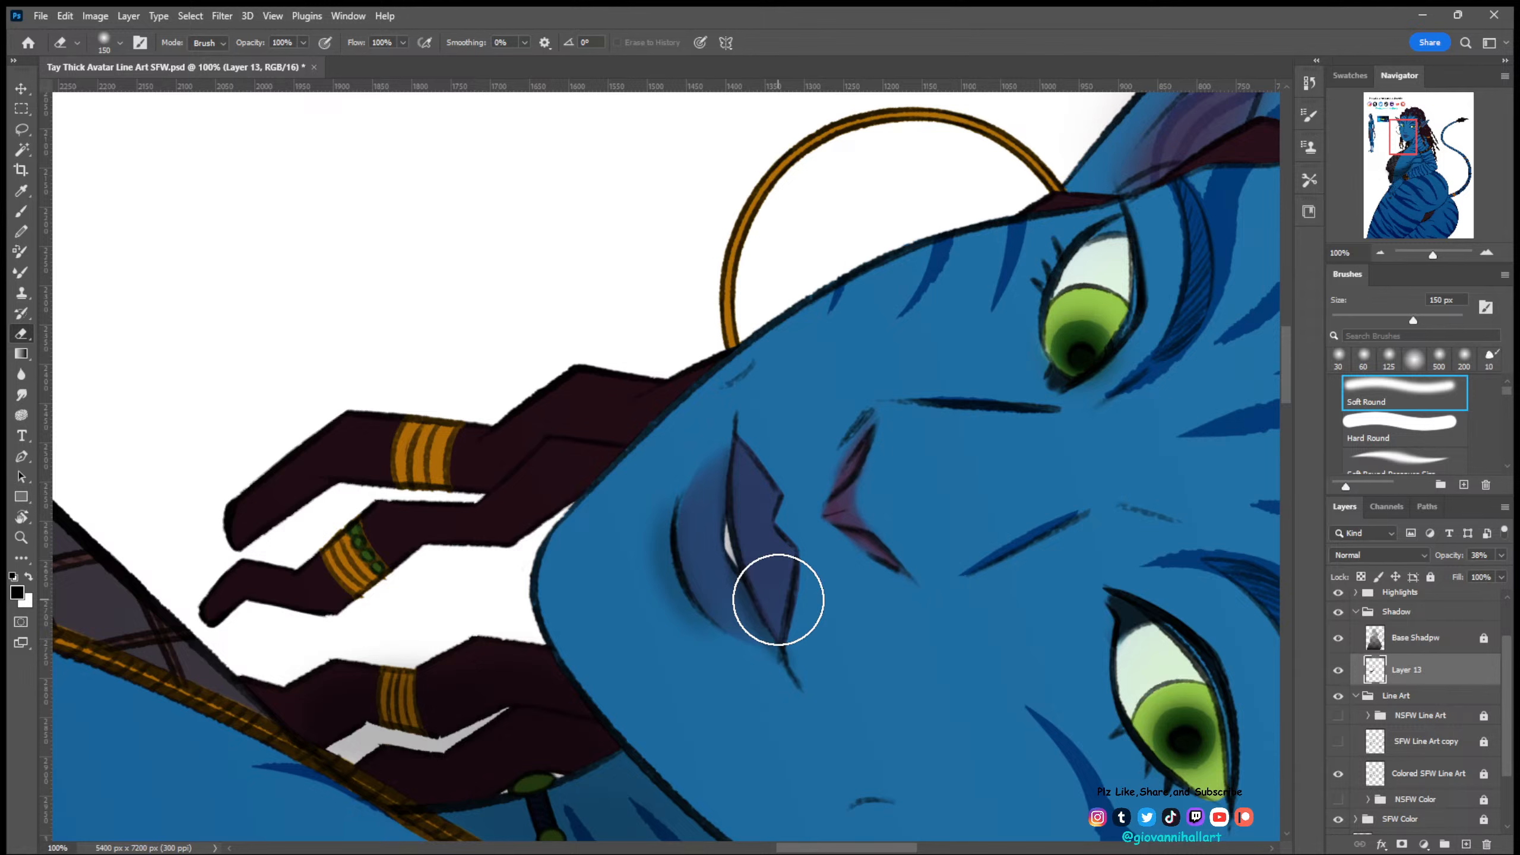
- Shade the nose with the Soft Round brush at 45 px and the eyelid area with the brush at 100 px
key("b")
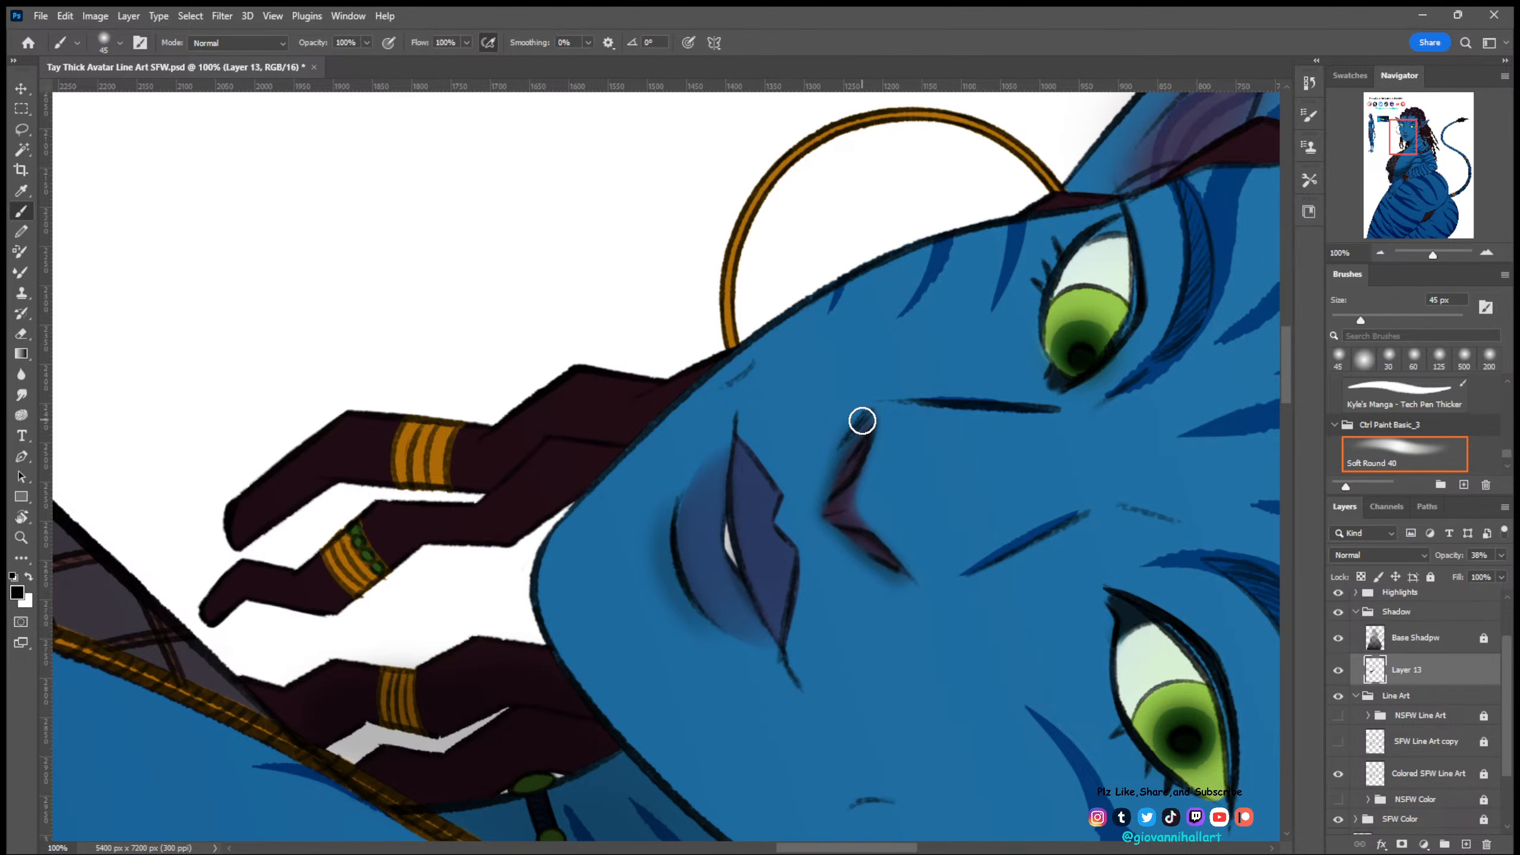
left_click_drag(861, 421, 986, 462)
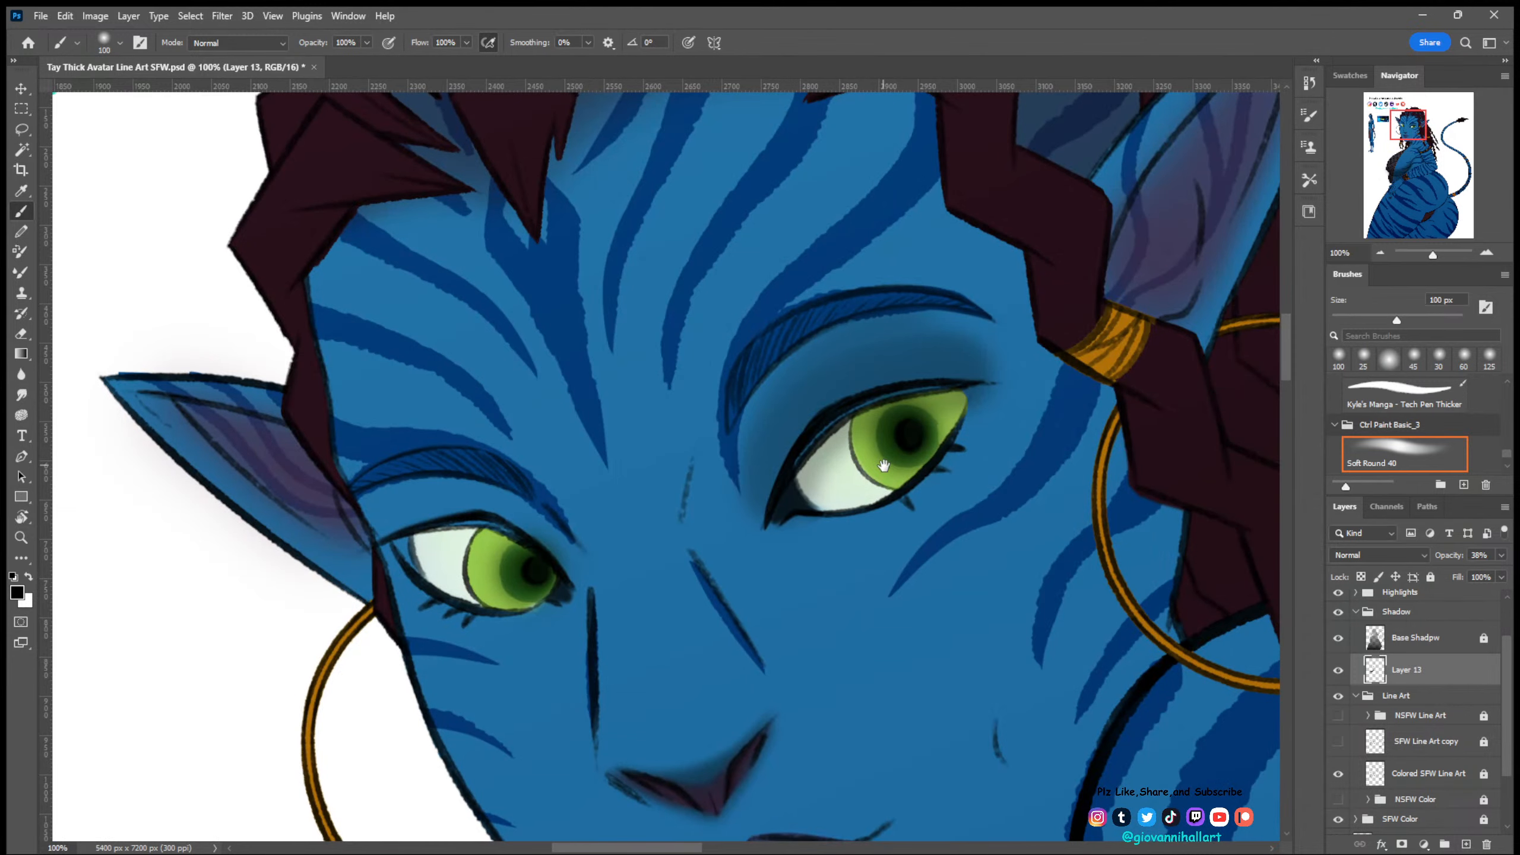
scroll(883, 466, "down", 2)
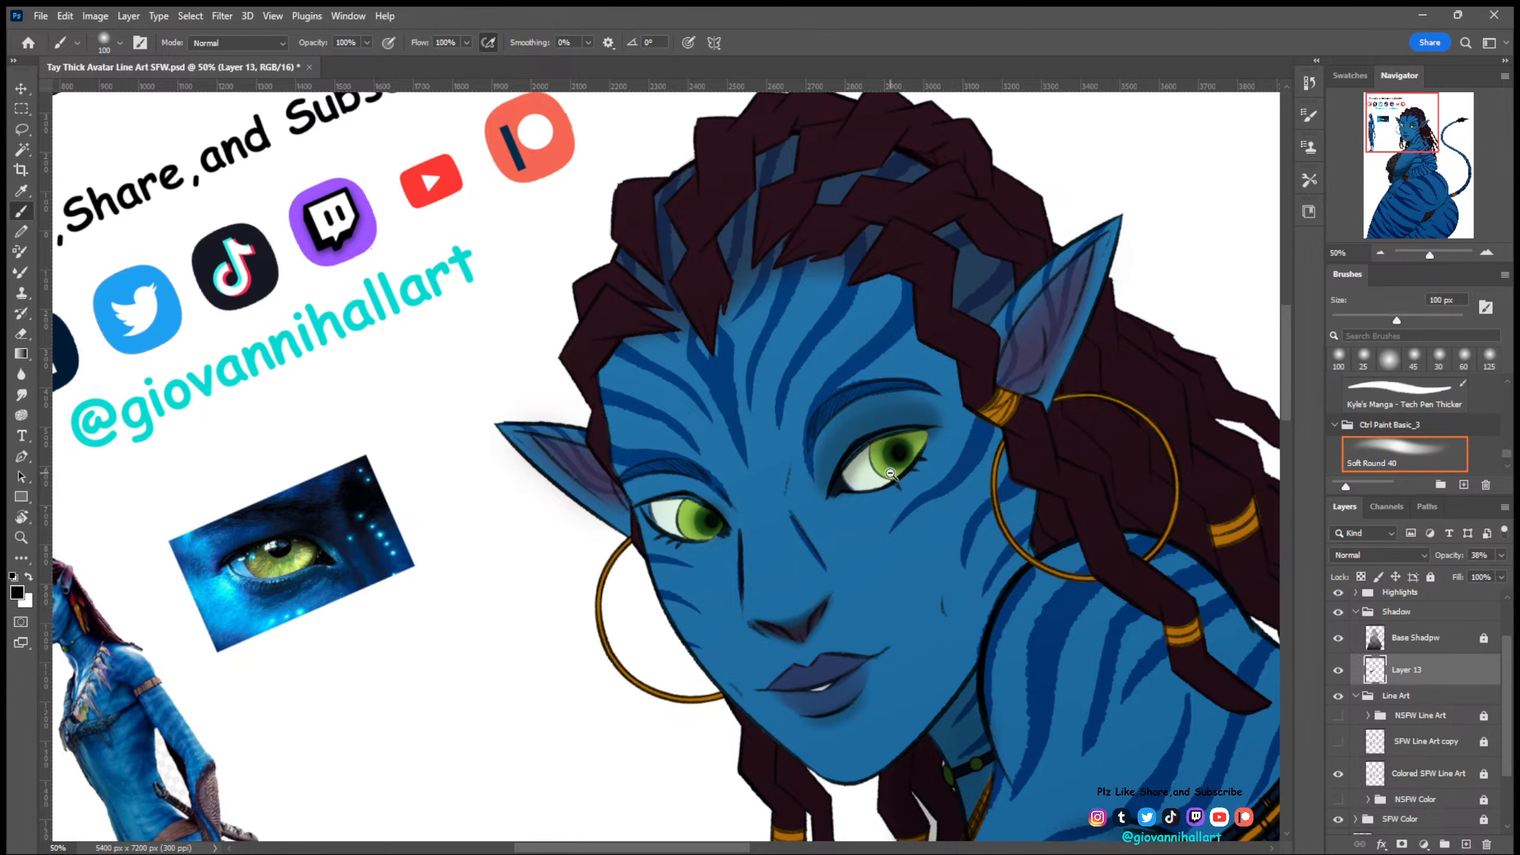
- Deepen the shadows over both upper eyelids with the brush at 200 px, and use a 150 px Soft Round eraser at the nose bridge
left_click(890, 473, "ctrl")
key("bracketright")
key("bracketright")
key("bracketright")
key("bracketright")
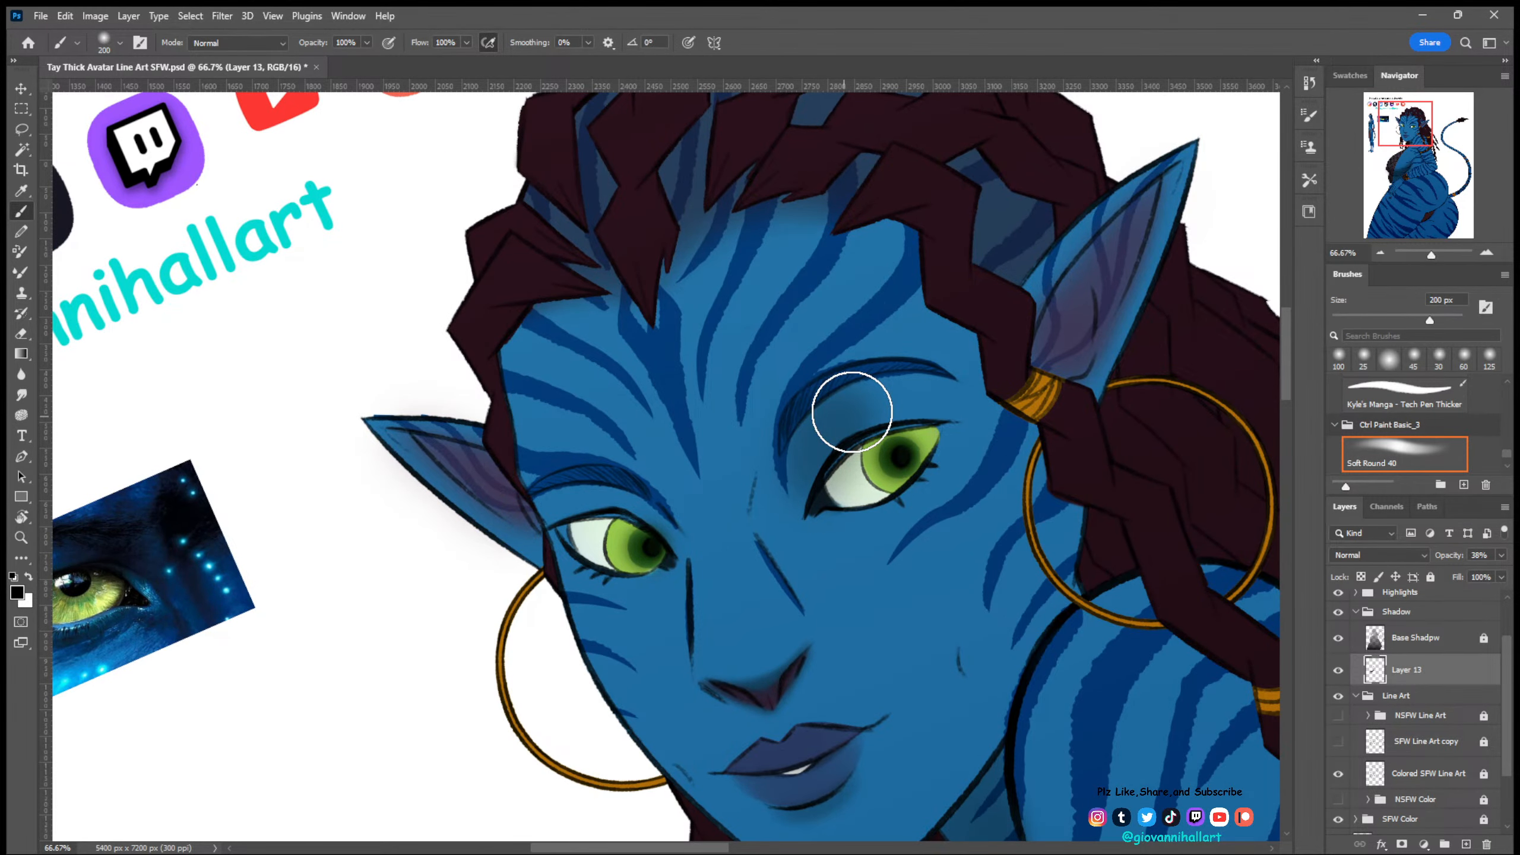
left_click_drag(852, 412, 952, 388)
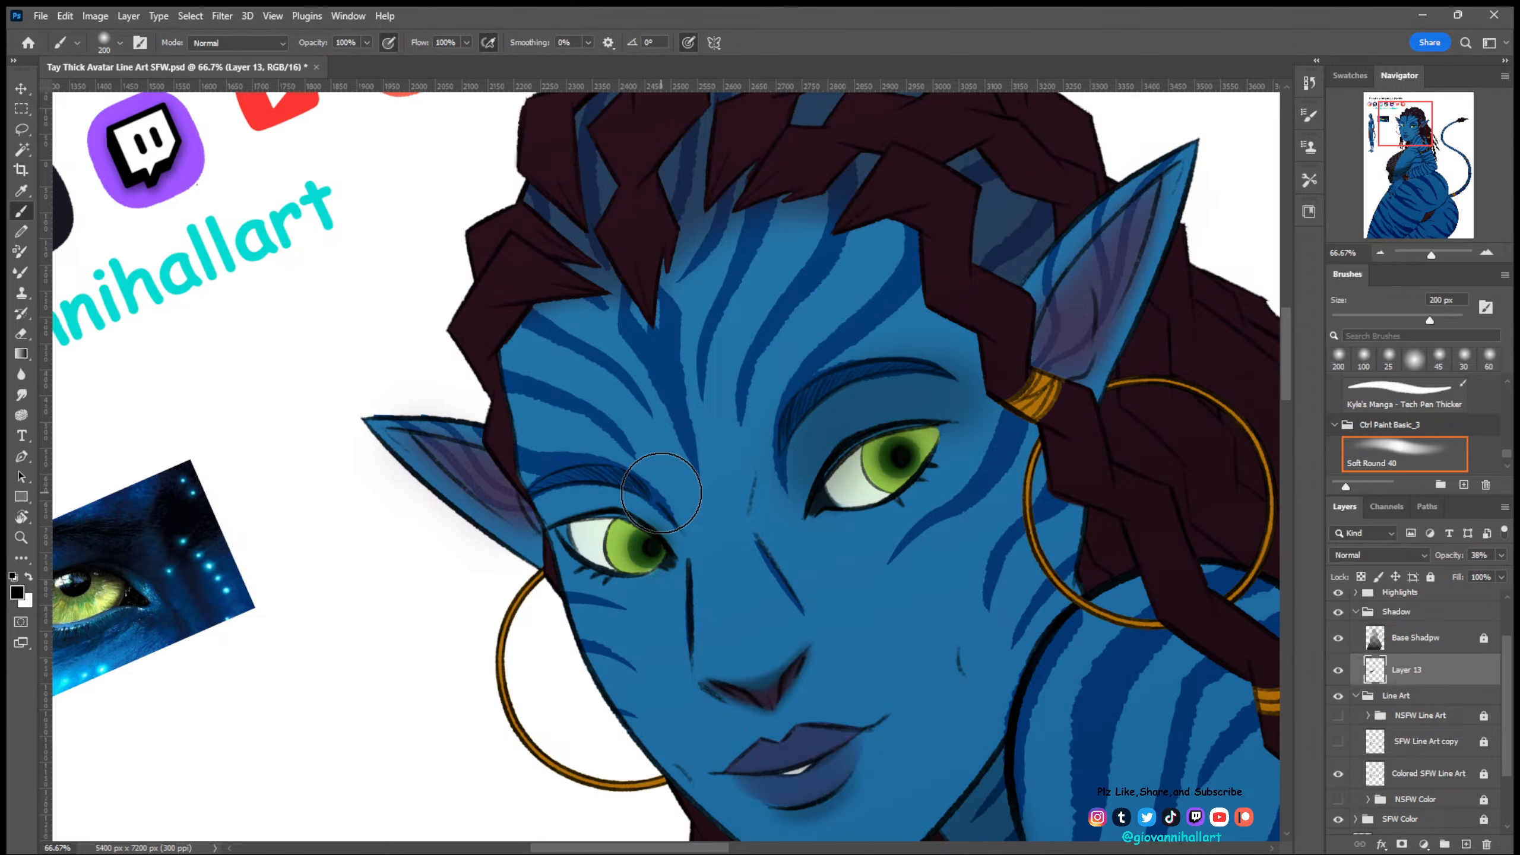
key("ctrl+minus")
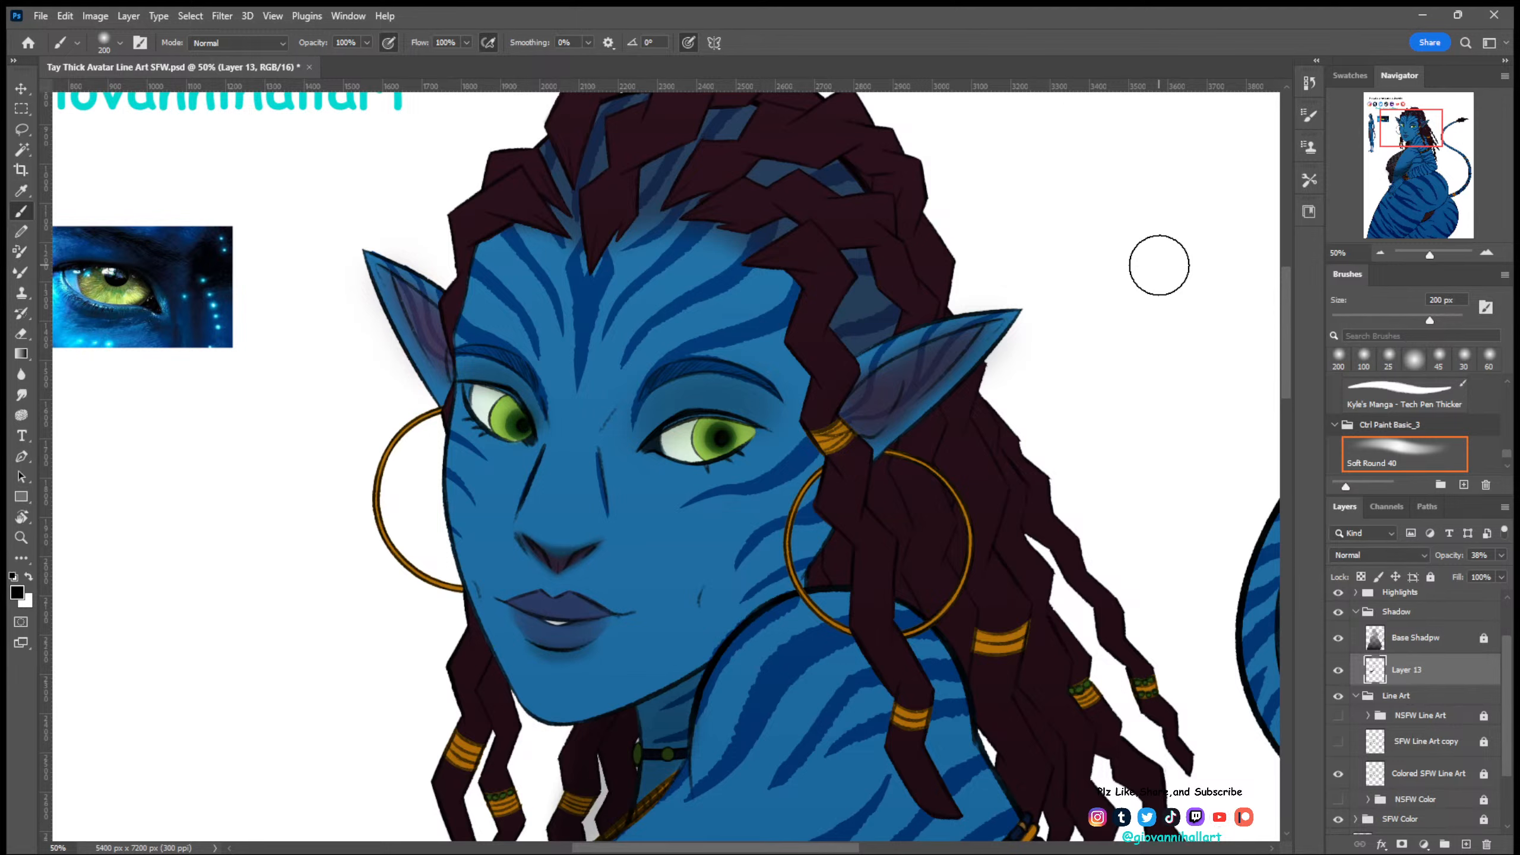
key("e")
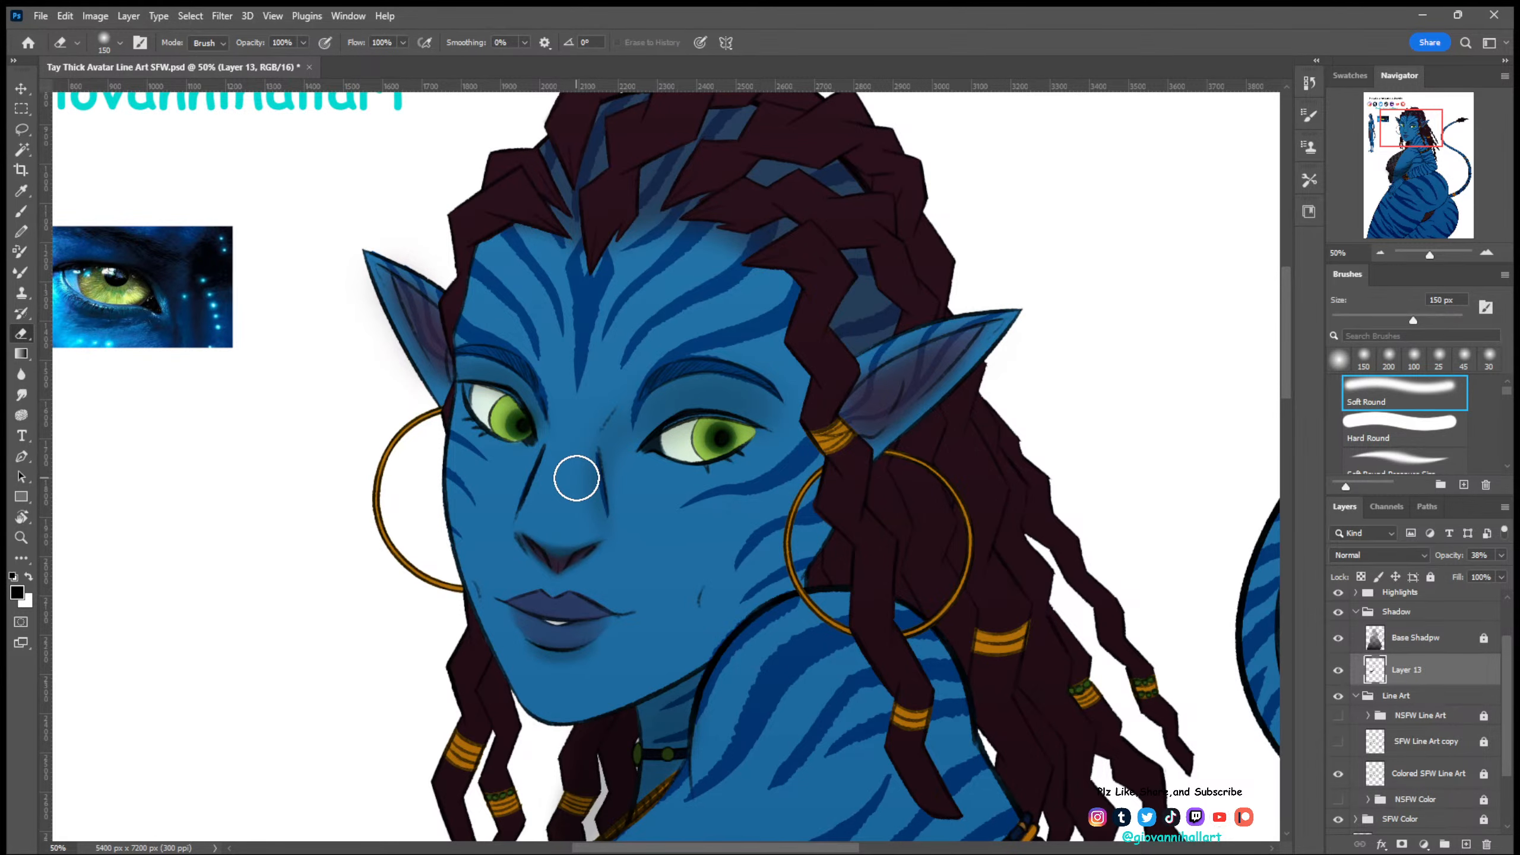
- Paint soft shadows along the hand, forearm and elbow on Layer 13 with a 70 px brush, rotating the canvas to suit
key("ctrl+minus")
key("r")
left_click_drag(577, 478, 832, 341)
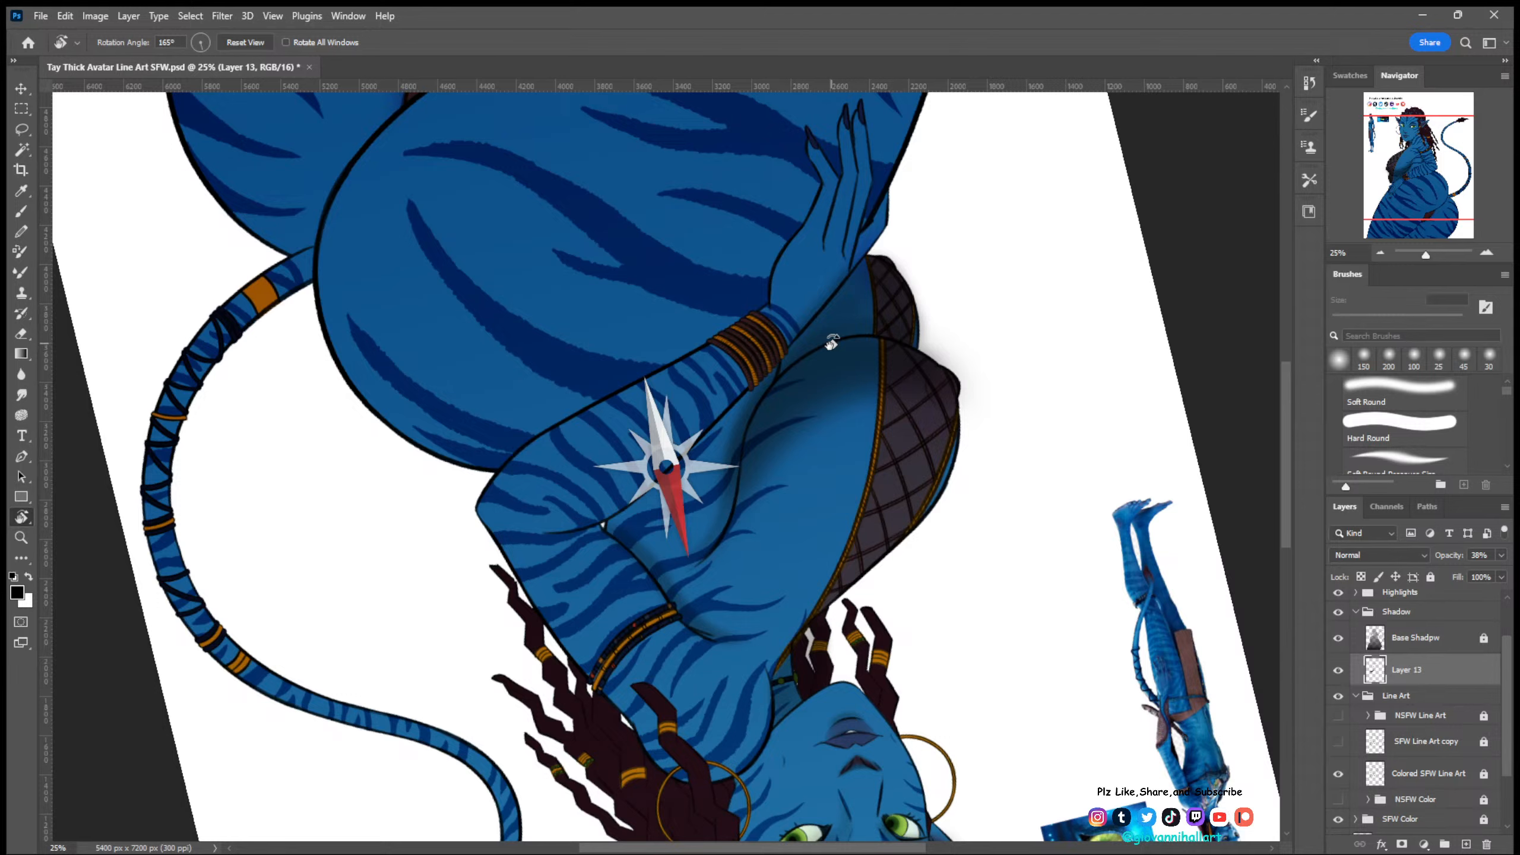
left_click_drag(832, 342, 811, 568)
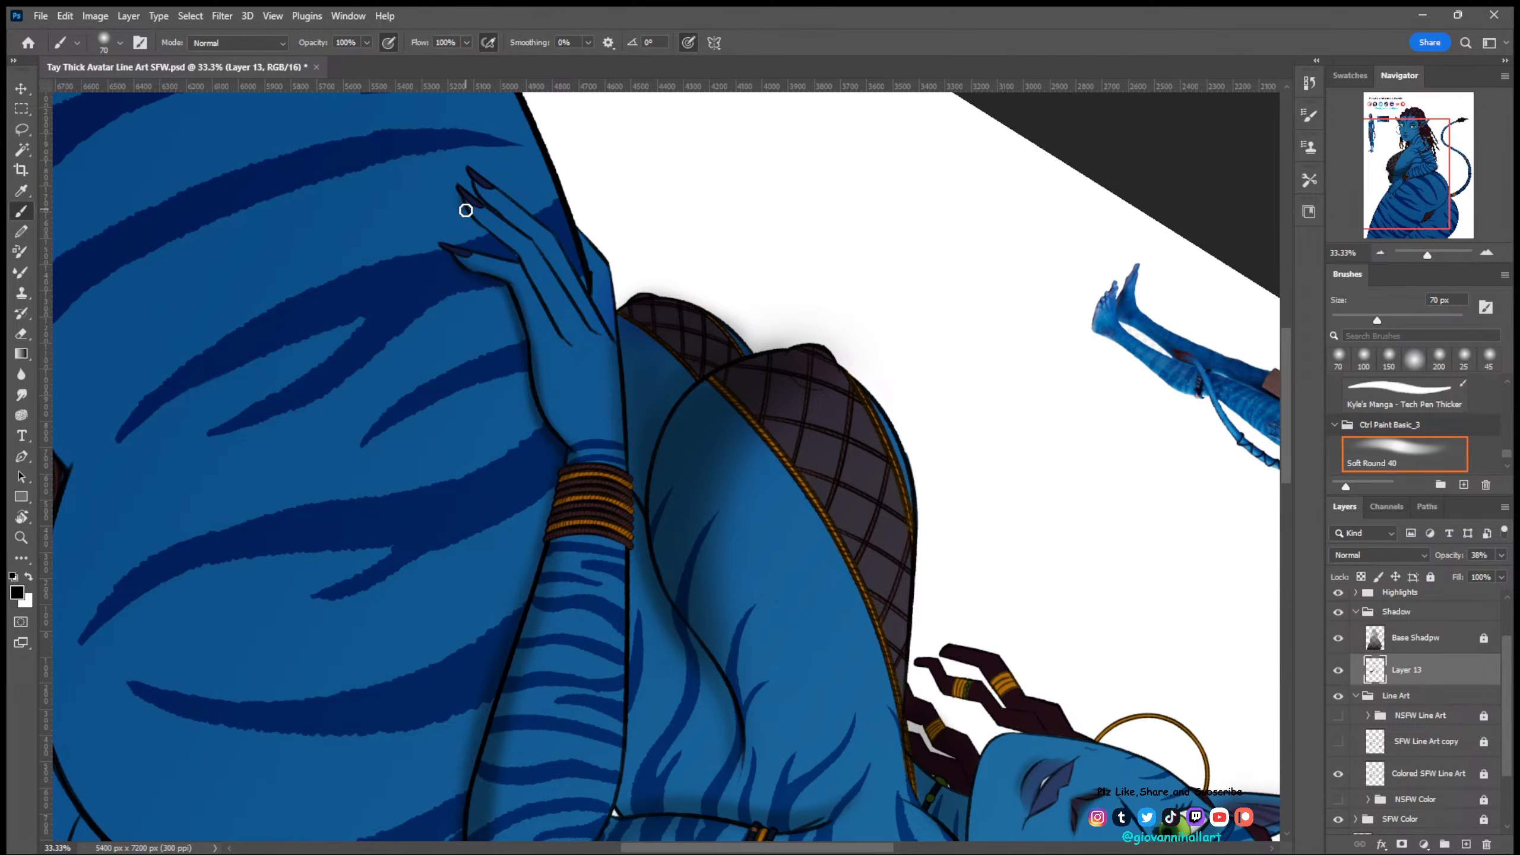
left_click_drag(719, 779, 623, 359)
key("ctrl+plus")
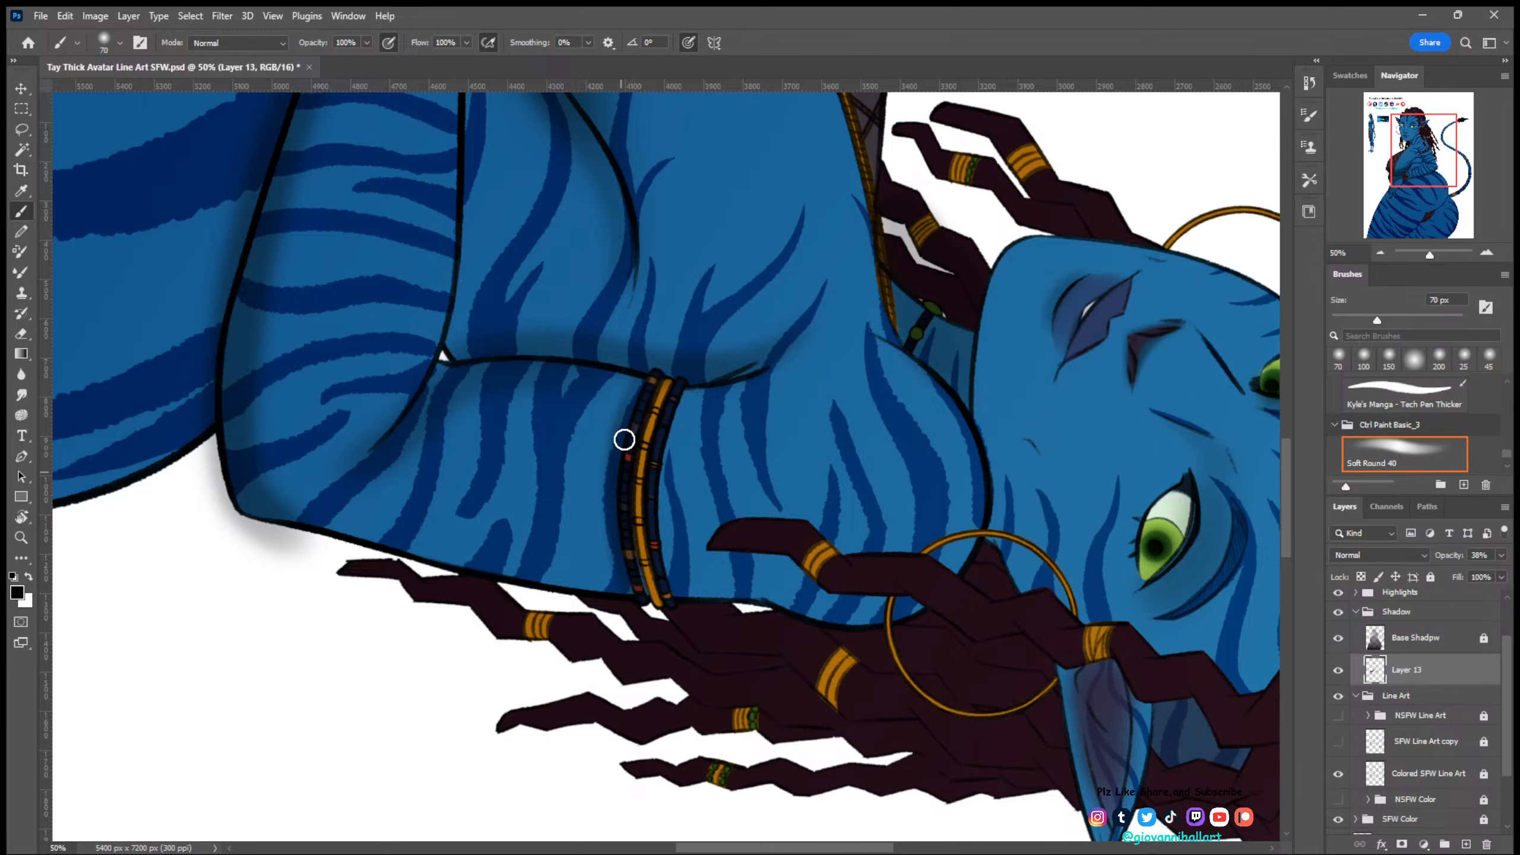
- Shade the upper arm beside the armband with the brush enlarged to 80 px, reset the canvas rotation and save the document
key("]")
key("Escape")
key("ctrl+minus")
key("ctrl+minus")
key("ctrl+minus")
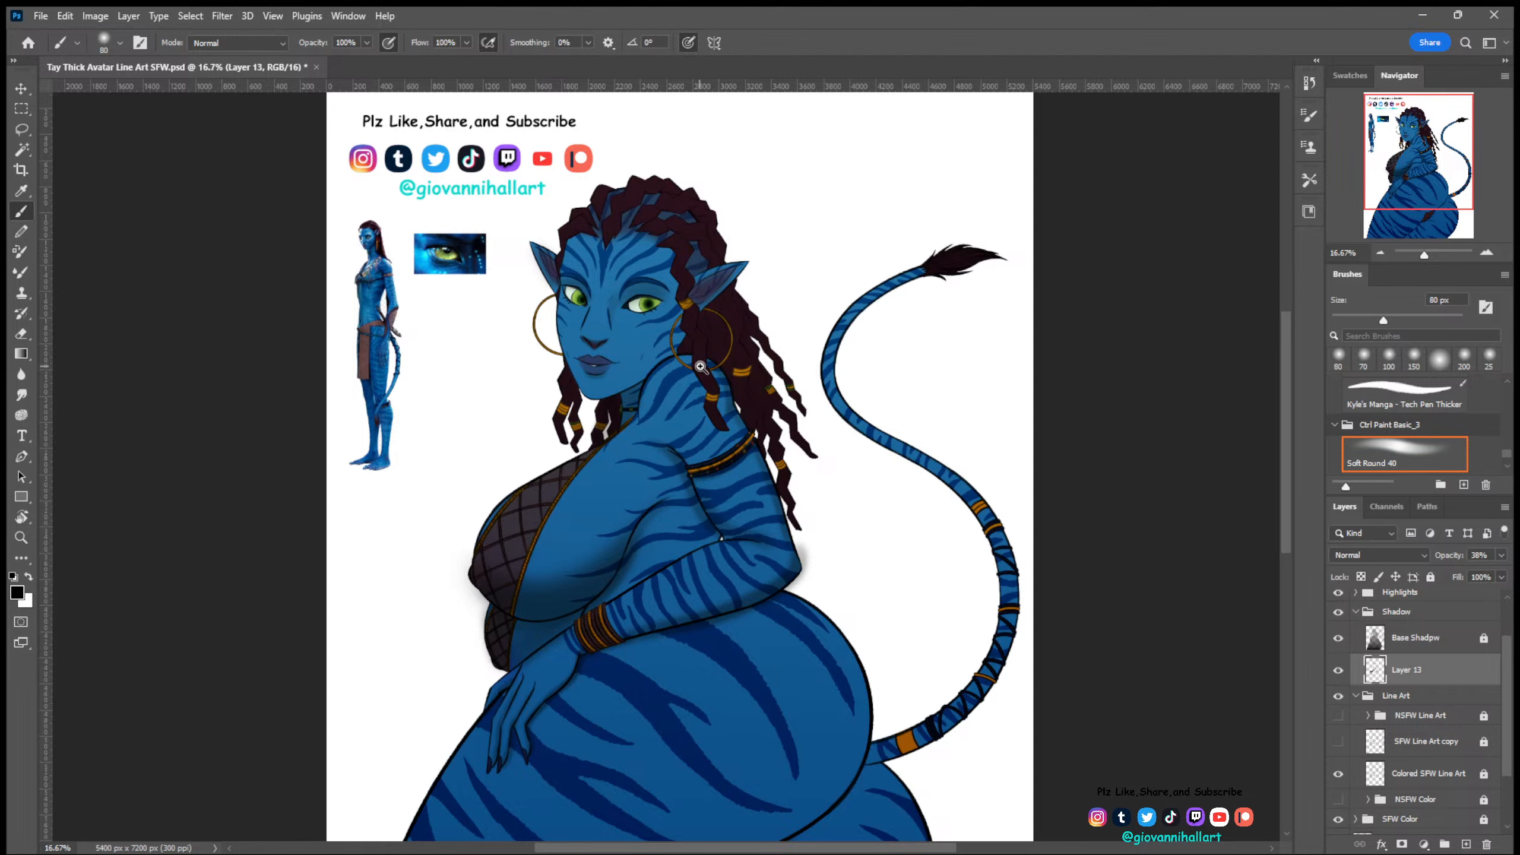
key("ctrl+plus")
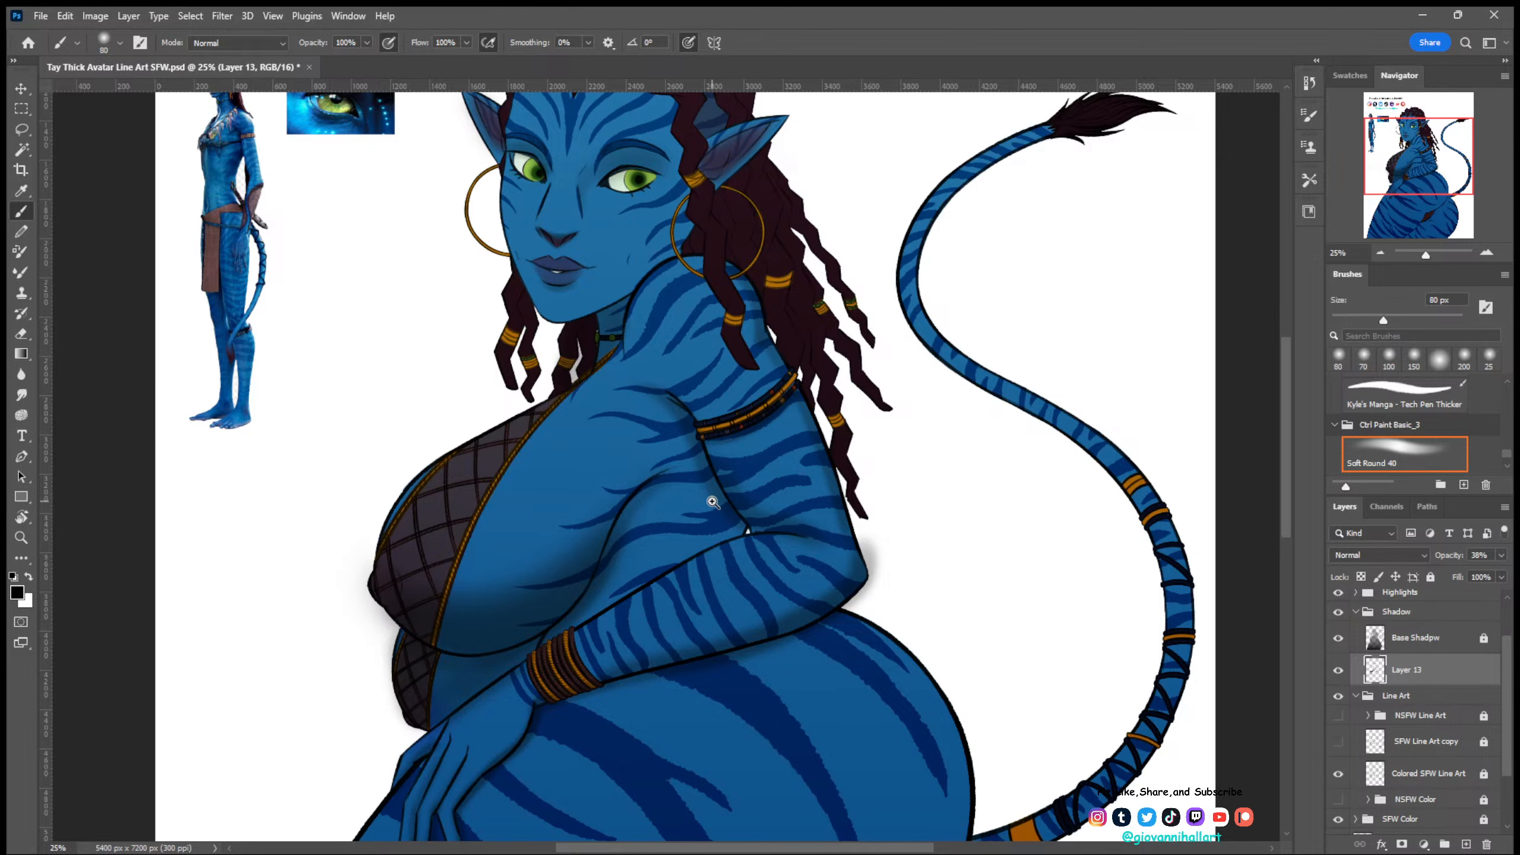
key("ctrl+minus")
key("ctrl+s")
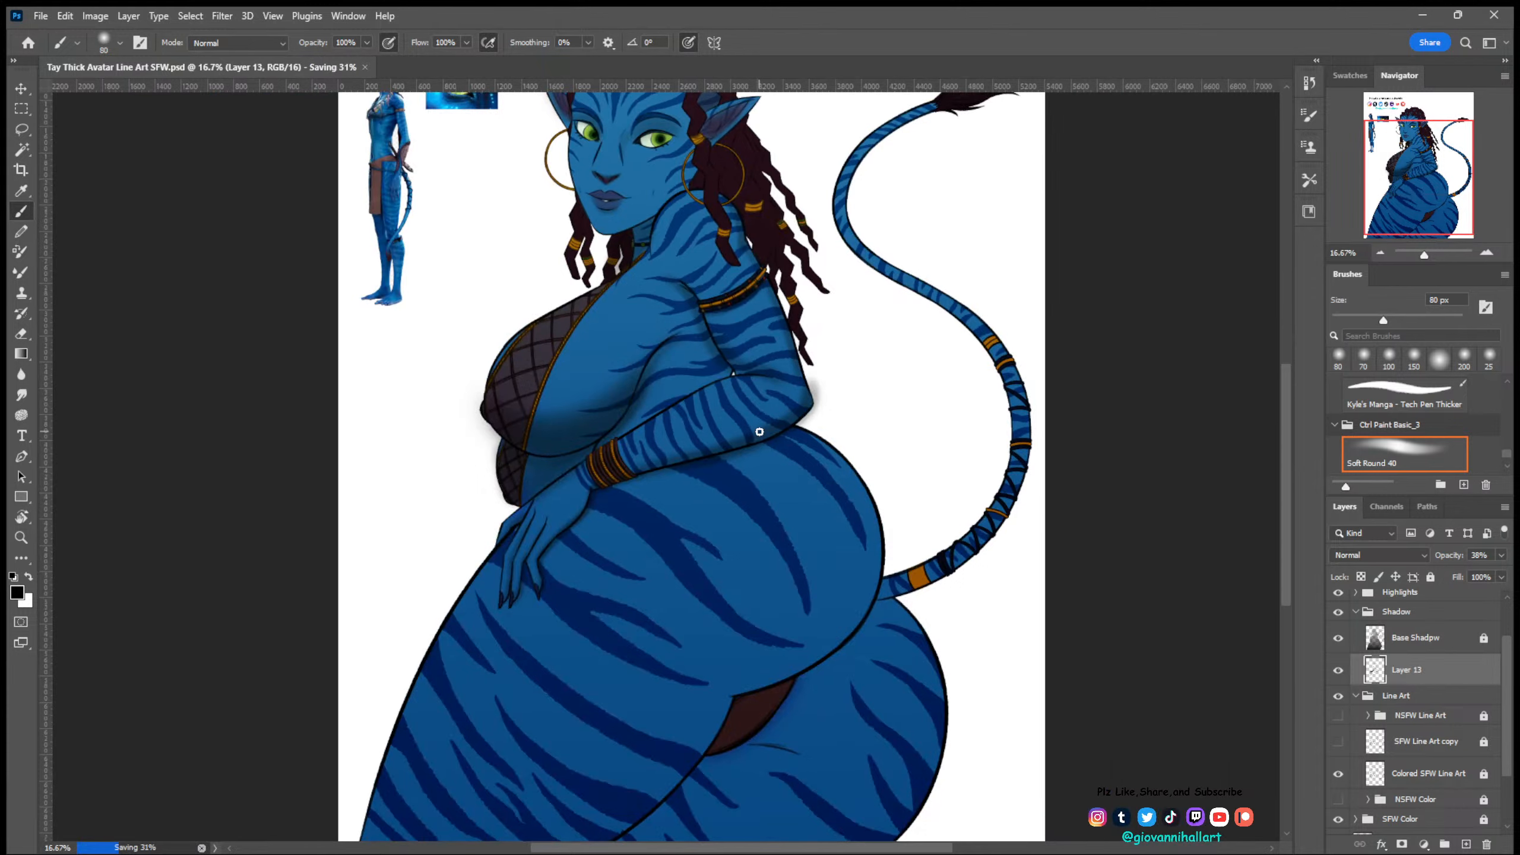
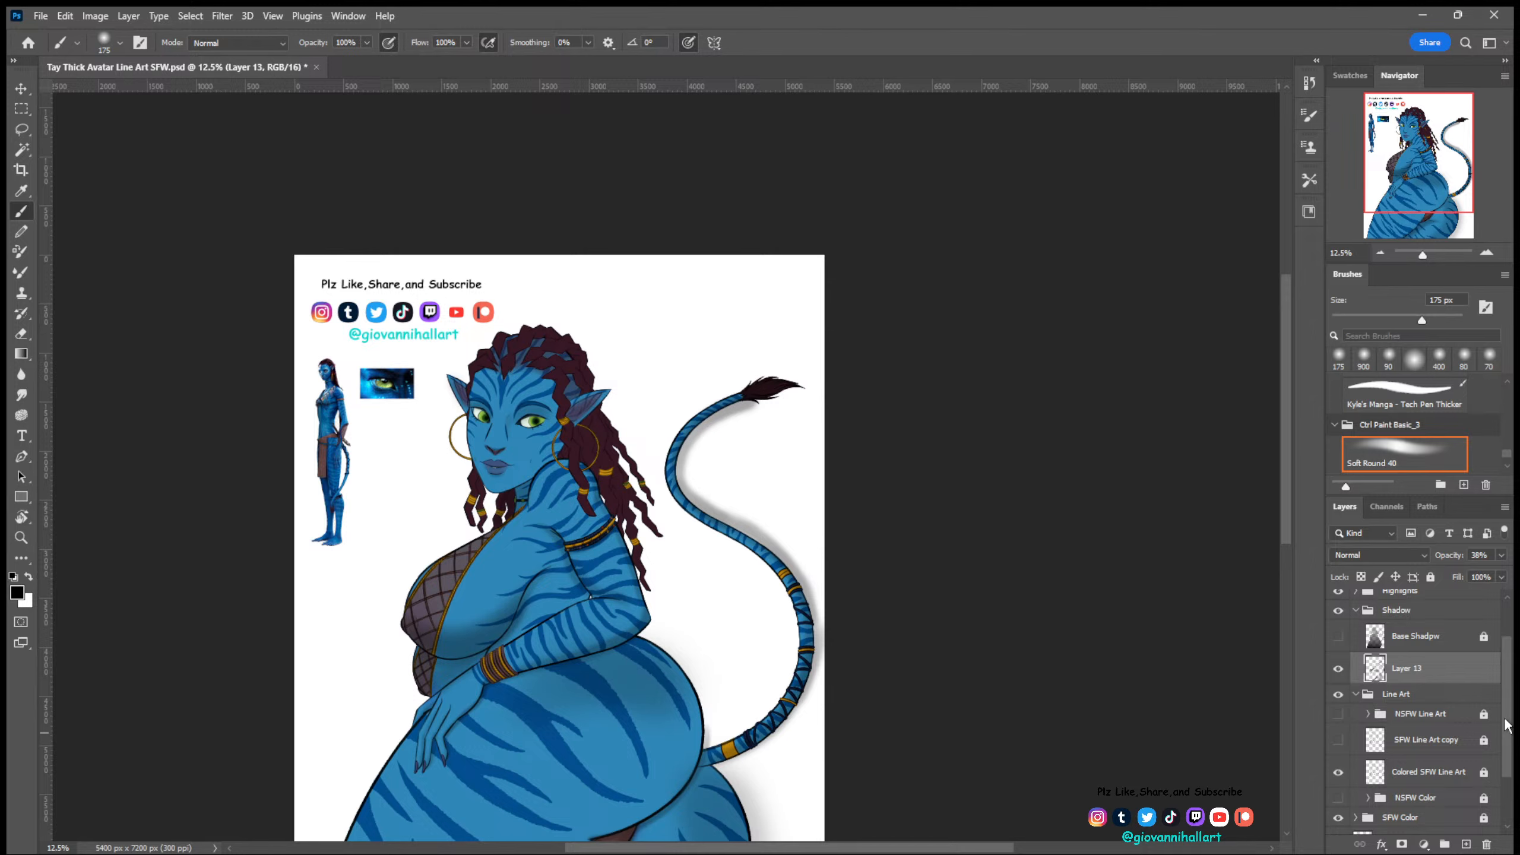
- Clean up the stray shadows outside the figure, set Layer 13 to Multiply at 42% opacity, and refine the lip shading
scroll(1506, 724, "down", 1)
scroll(367, 587, "up", 3)
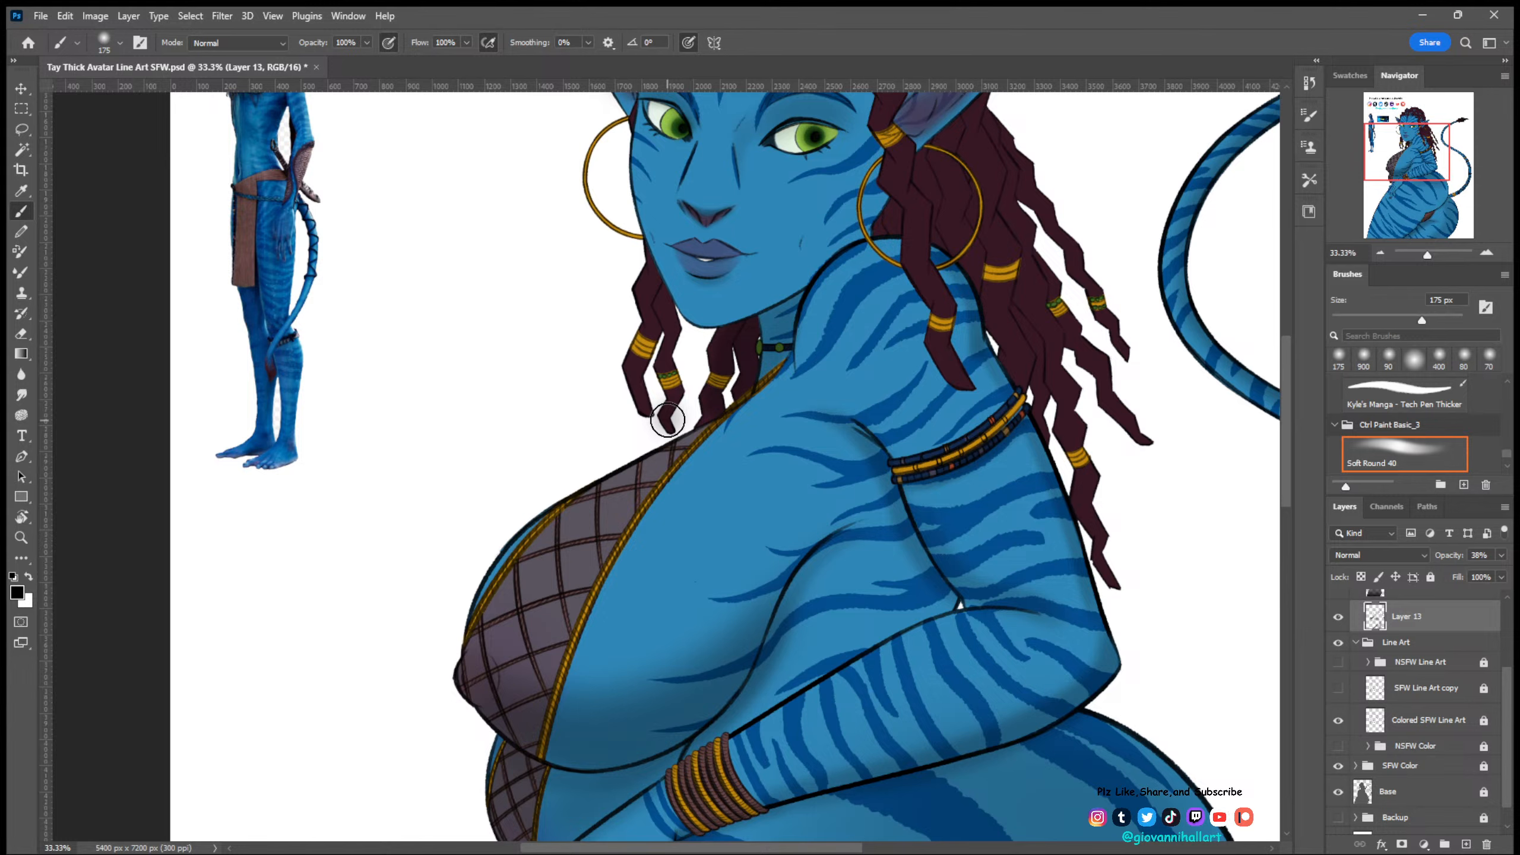
scroll(668, 419, "up", 3)
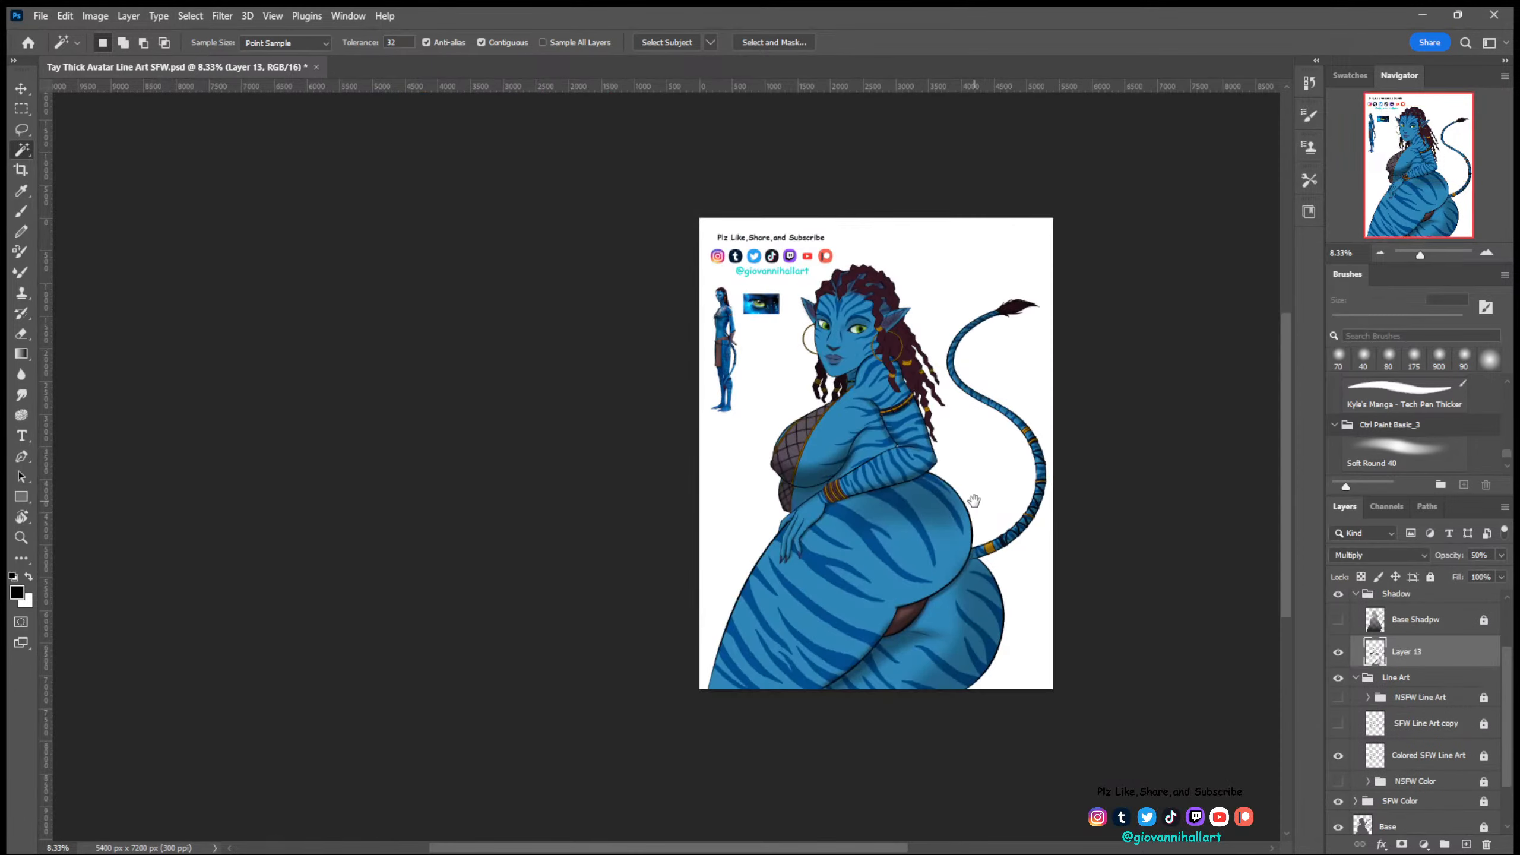
scroll(974, 500, "up", 2)
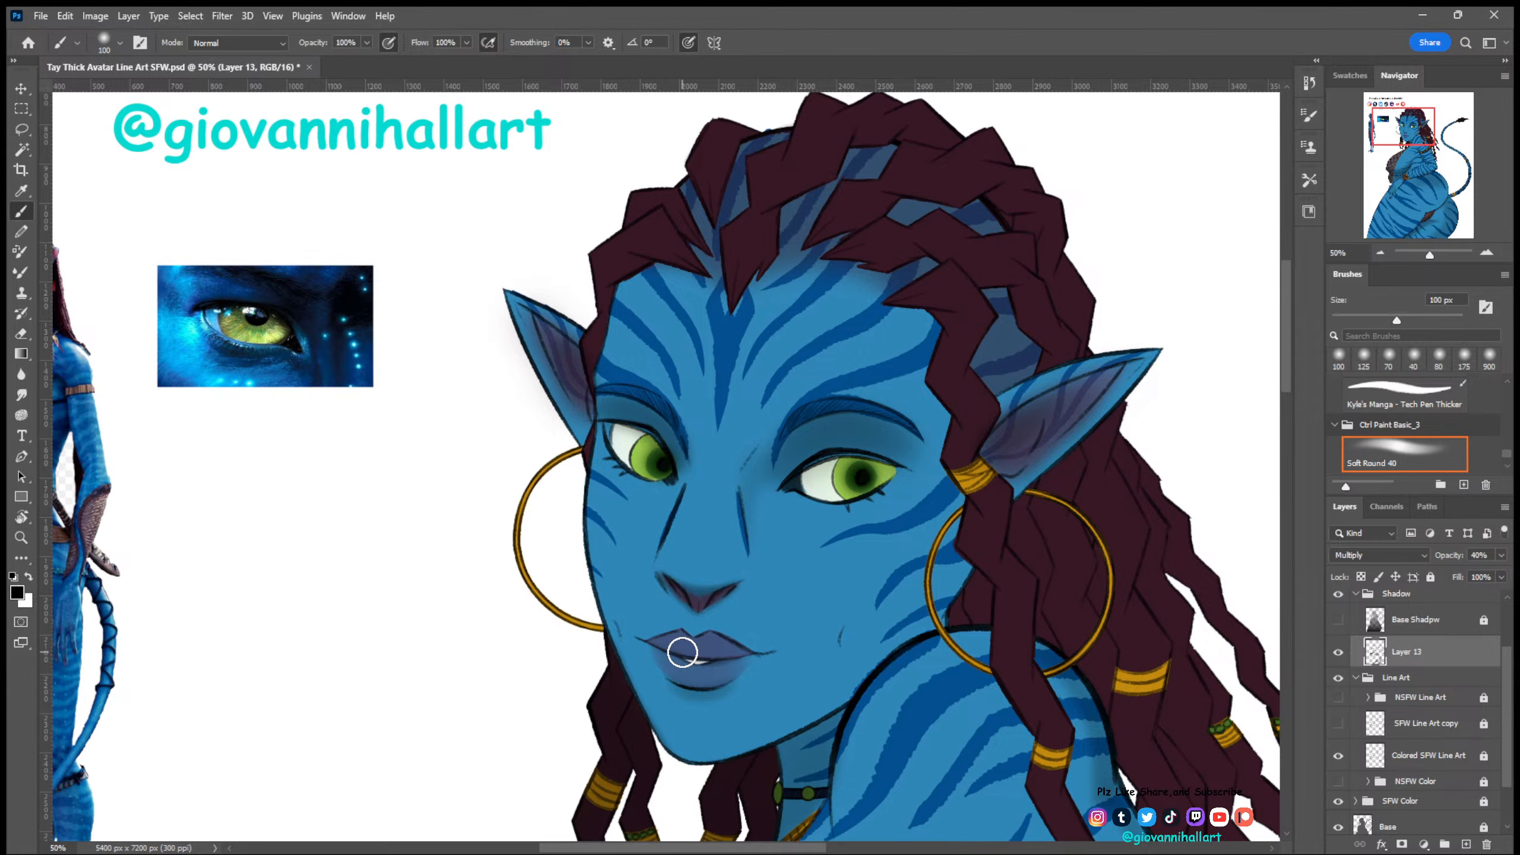
scroll(515, 581, "up", 1)
key("e")
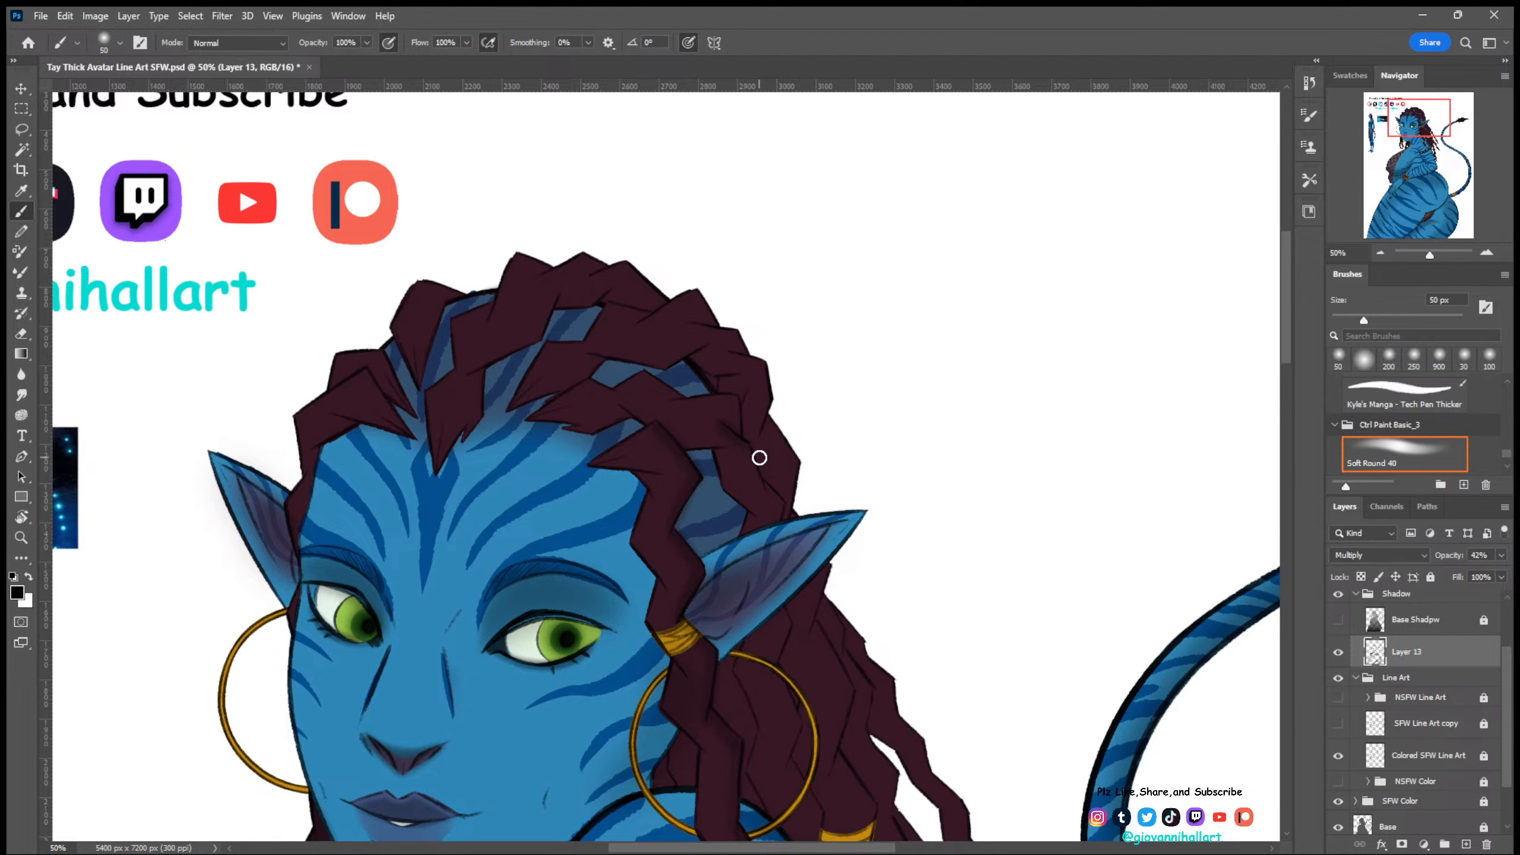
- Shade the dreadlocks across the crown and behind the ear with a 50 px soft black brush, rotating the canvas for the strokes
scroll(760, 458, "down", 5)
scroll(801, 780, "right", 3)
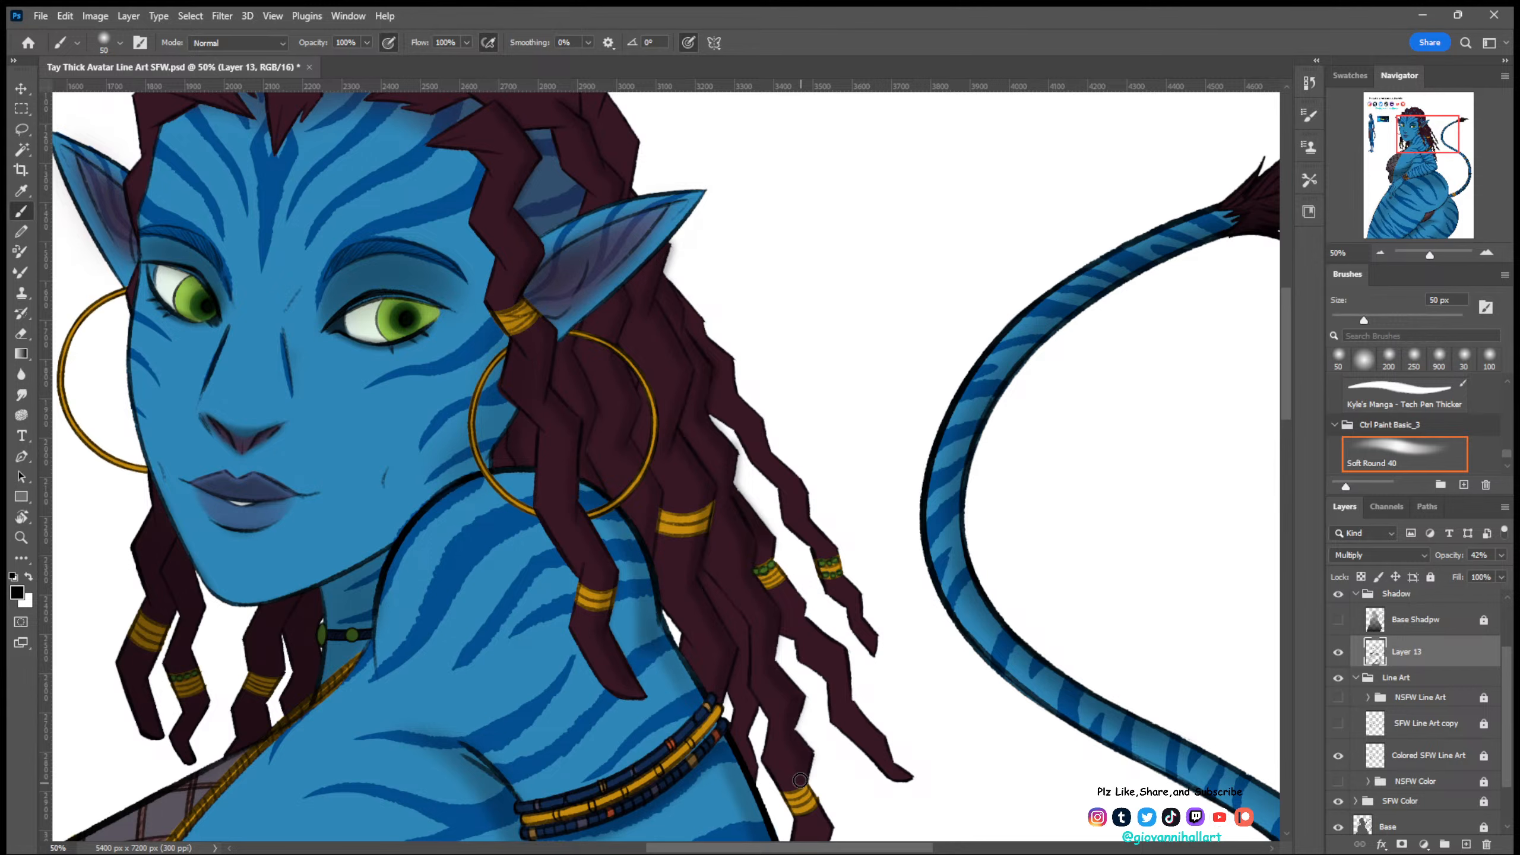
key("r")
left_click_drag(801, 779, 799, 696)
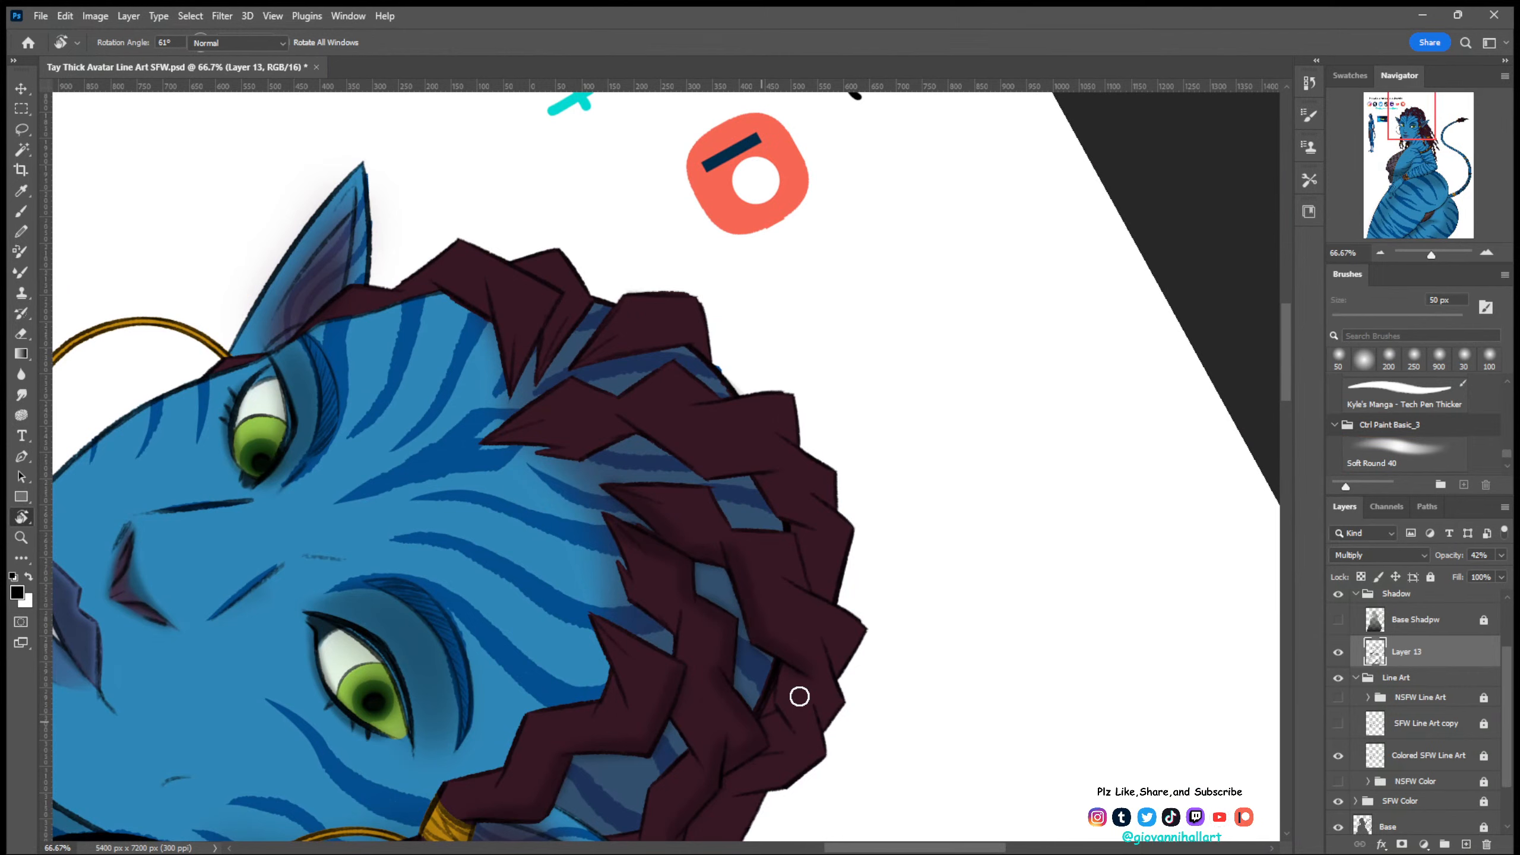
left_click_drag(800, 696, 760, 569)
key("b")
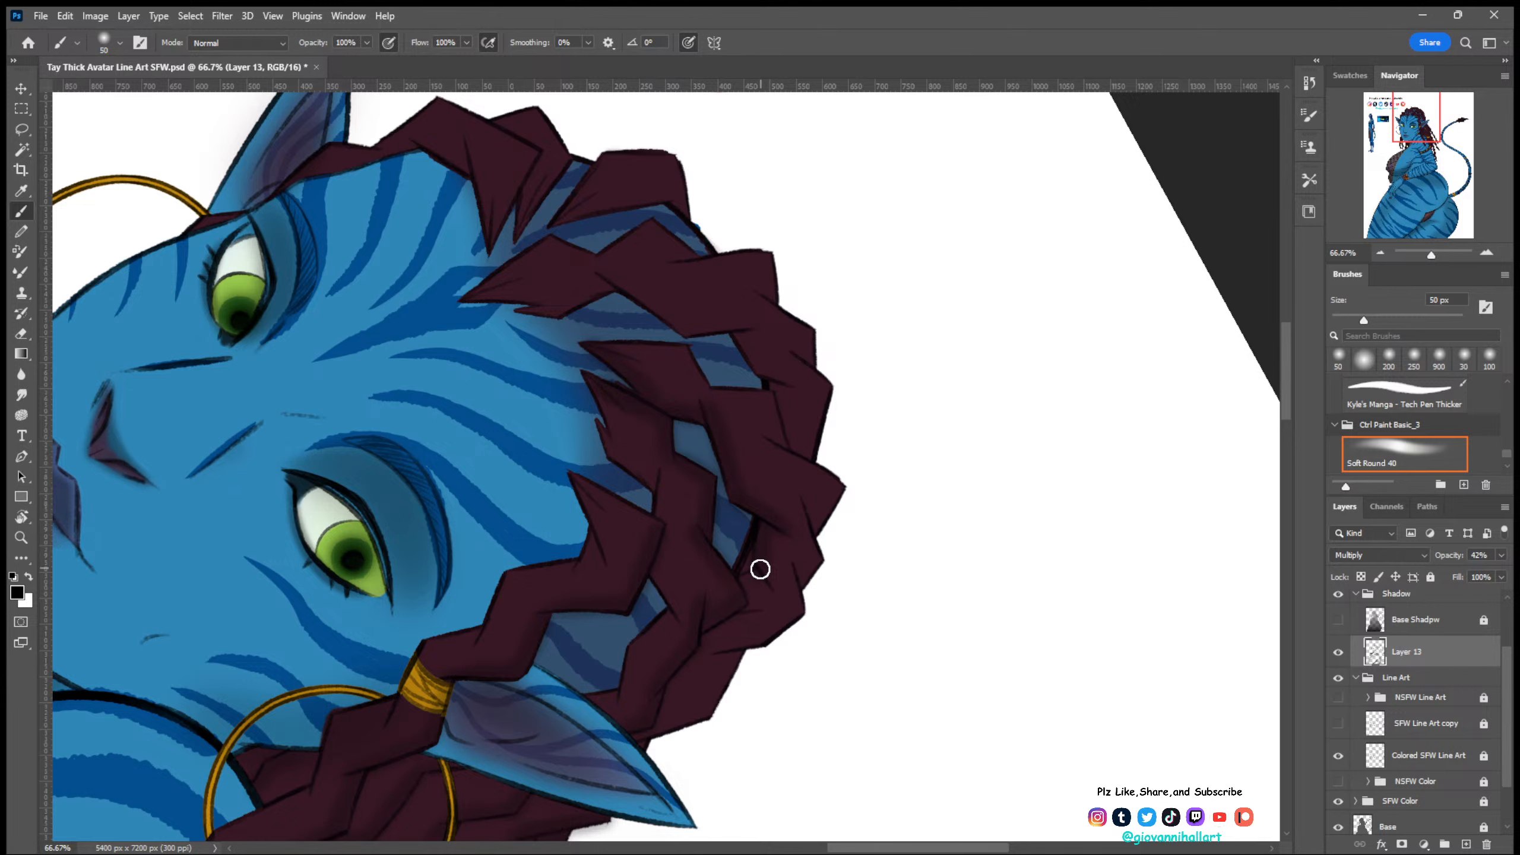
- Shade the remaining dreadlocks above the ear with the 50 px brush, rename Layer 13 to Shadow Parts and save the document
key("Escape")
key("ctrl+minus")
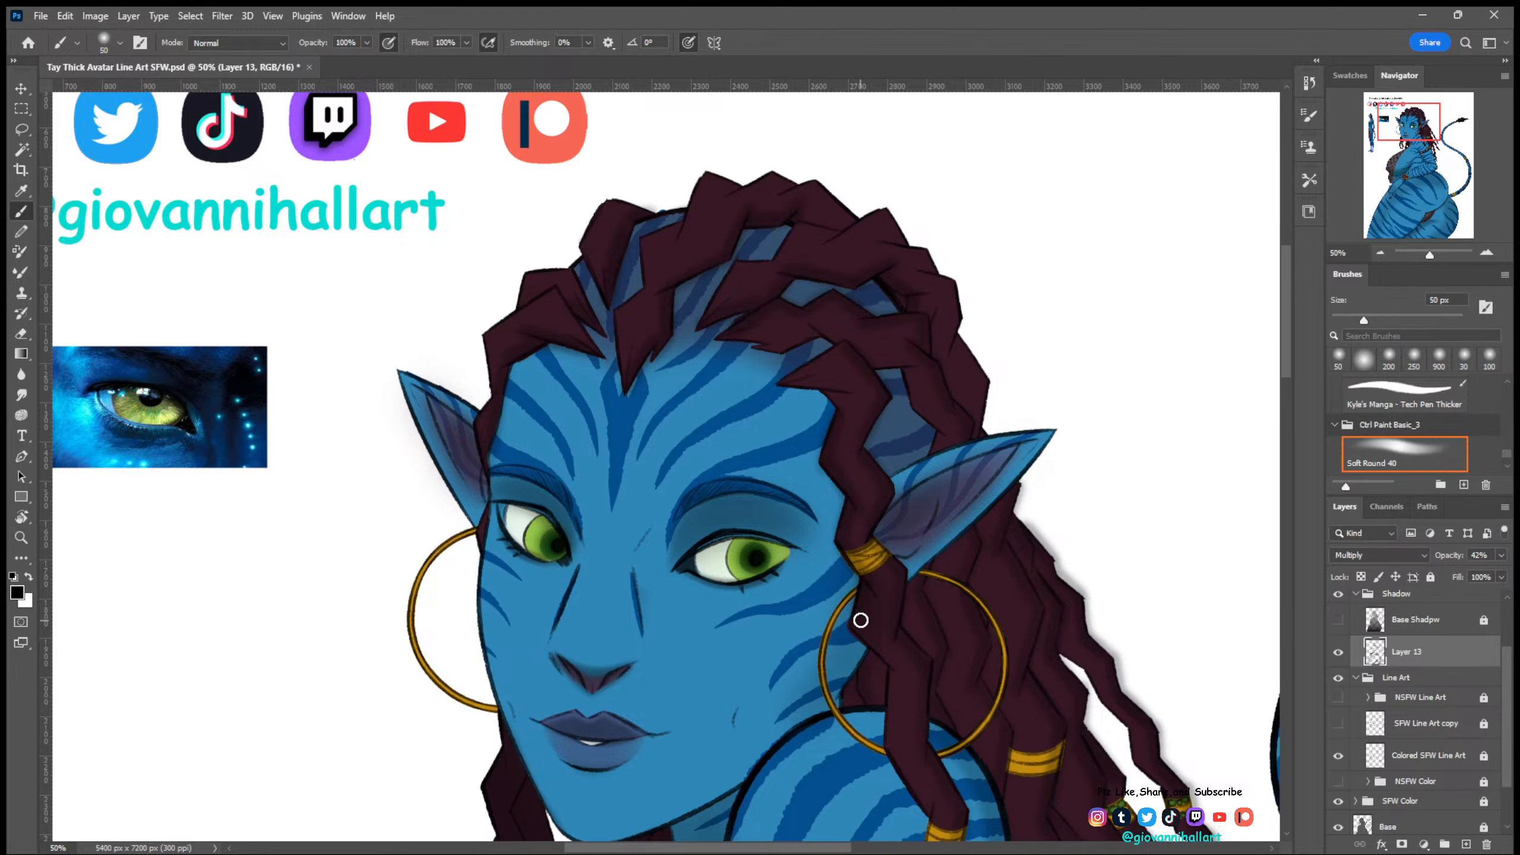
left_click_drag(909, 372, 924, 415)
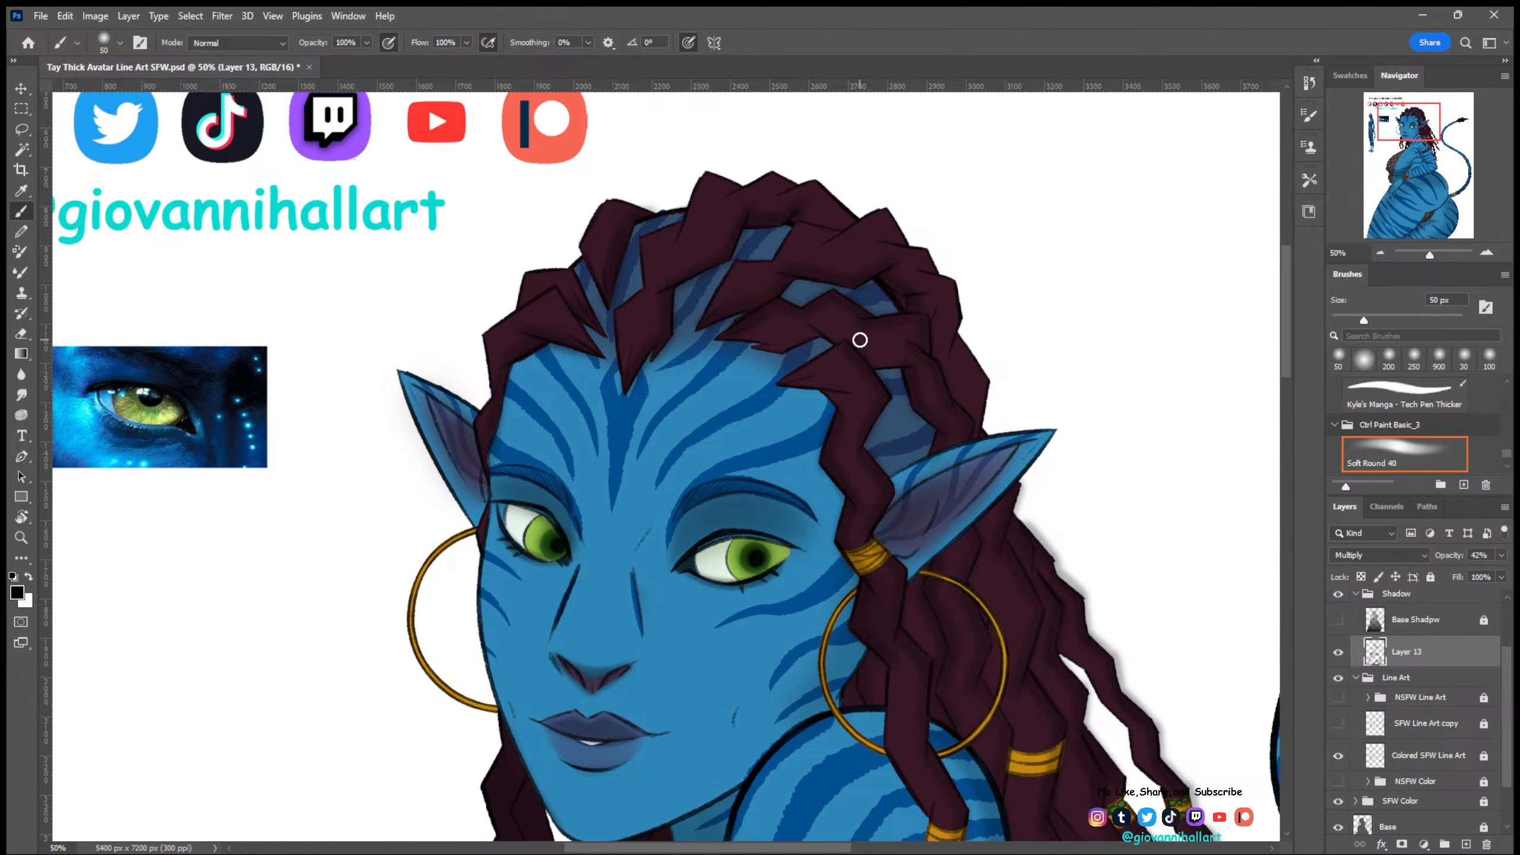
scroll(911, 202, "up", 2)
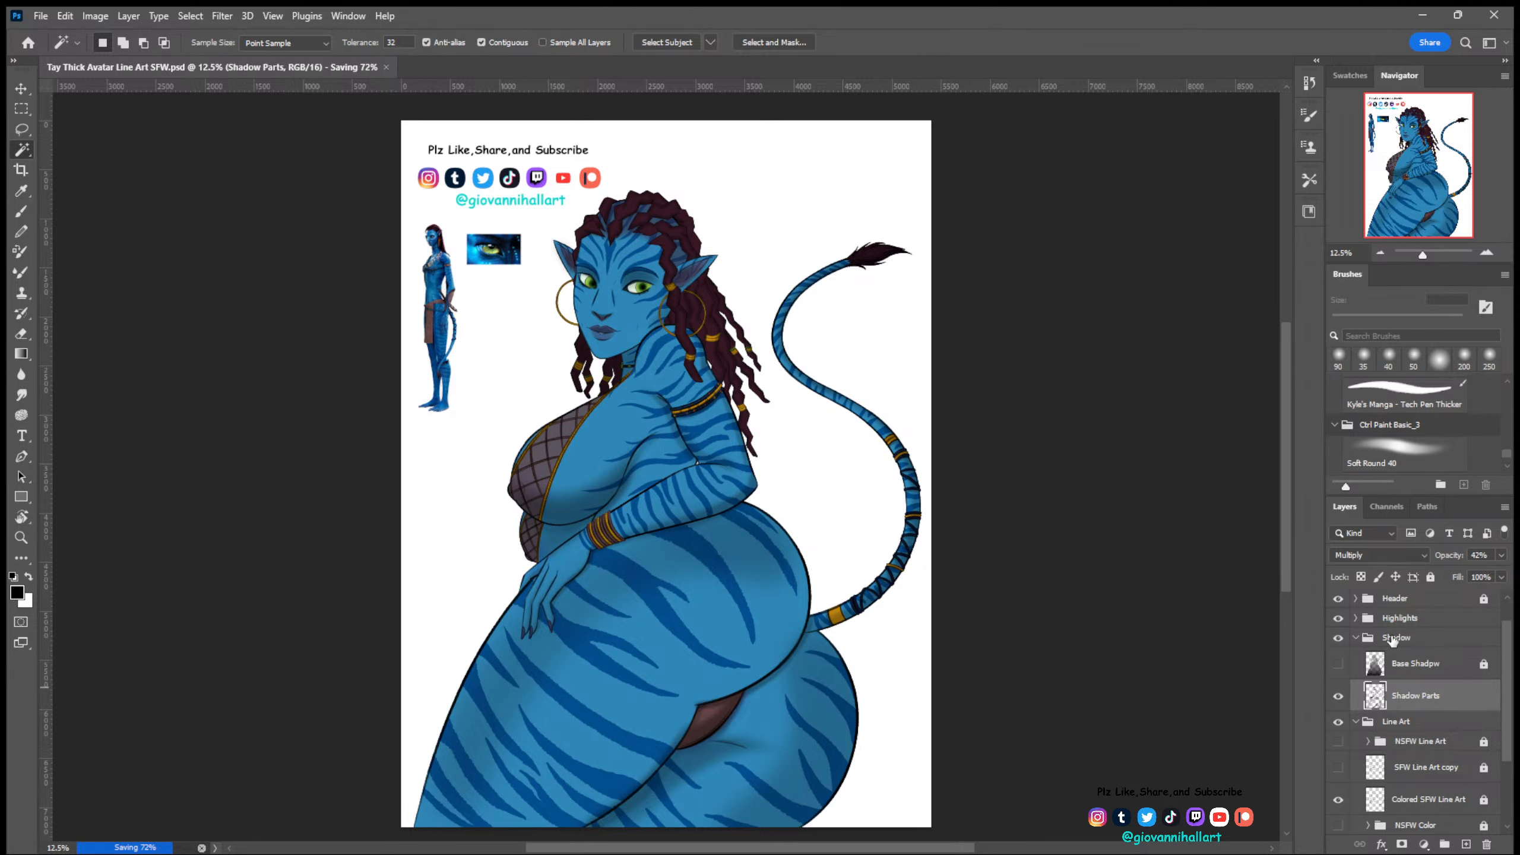
- Show the BRB layer over the artwork and hide it again
scroll(1392, 640, "down", 5)
left_click(1338, 755)
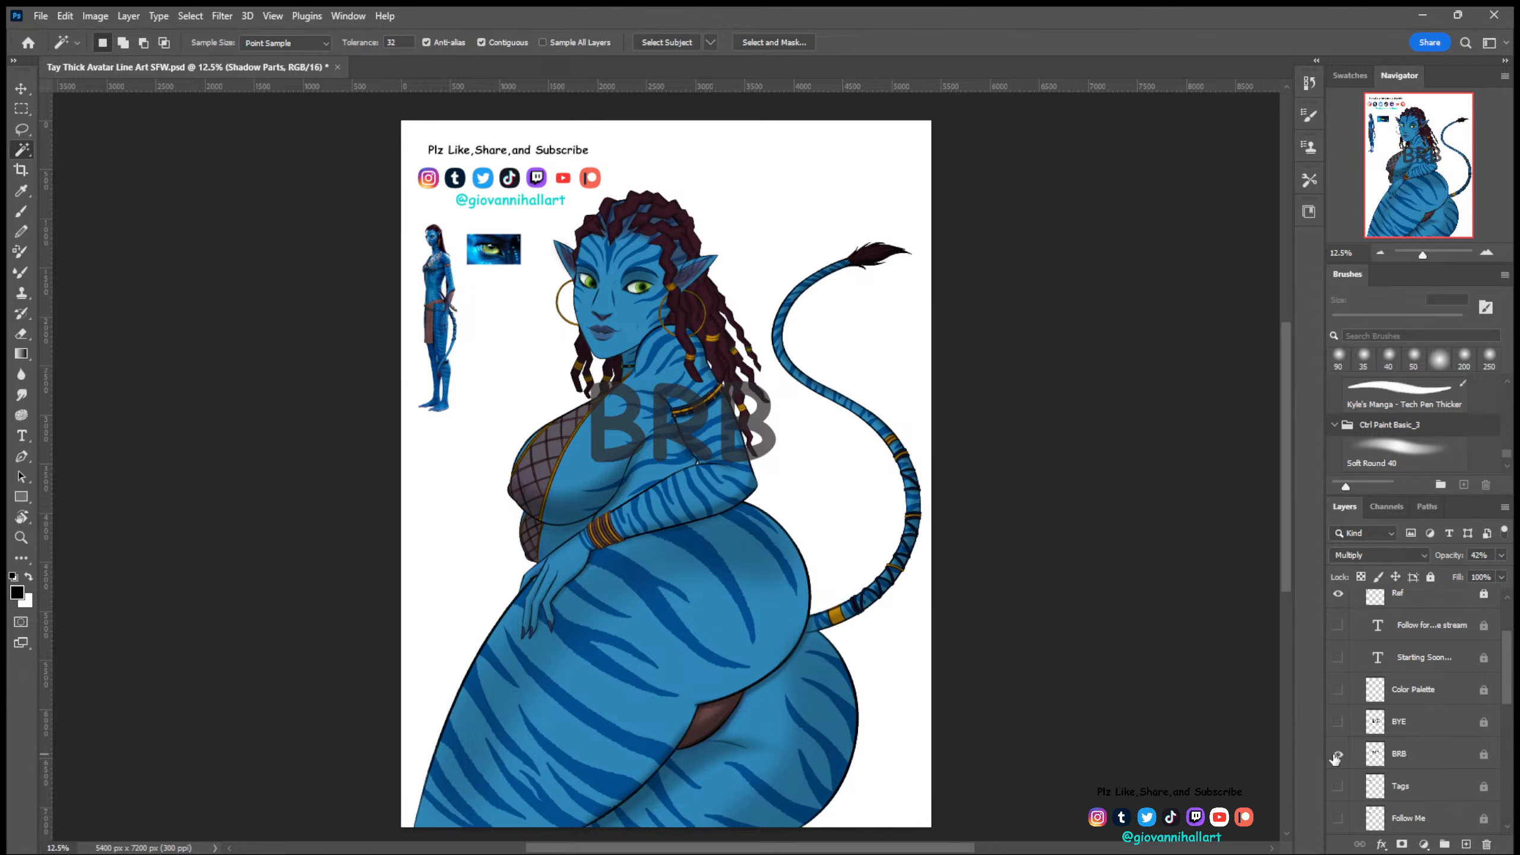
left_click(1338, 756)
- Show the Base Shadpw layer again, set its opacity to 59% in Soft Light mode and save the document
scroll(1366, 688, "down", 5)
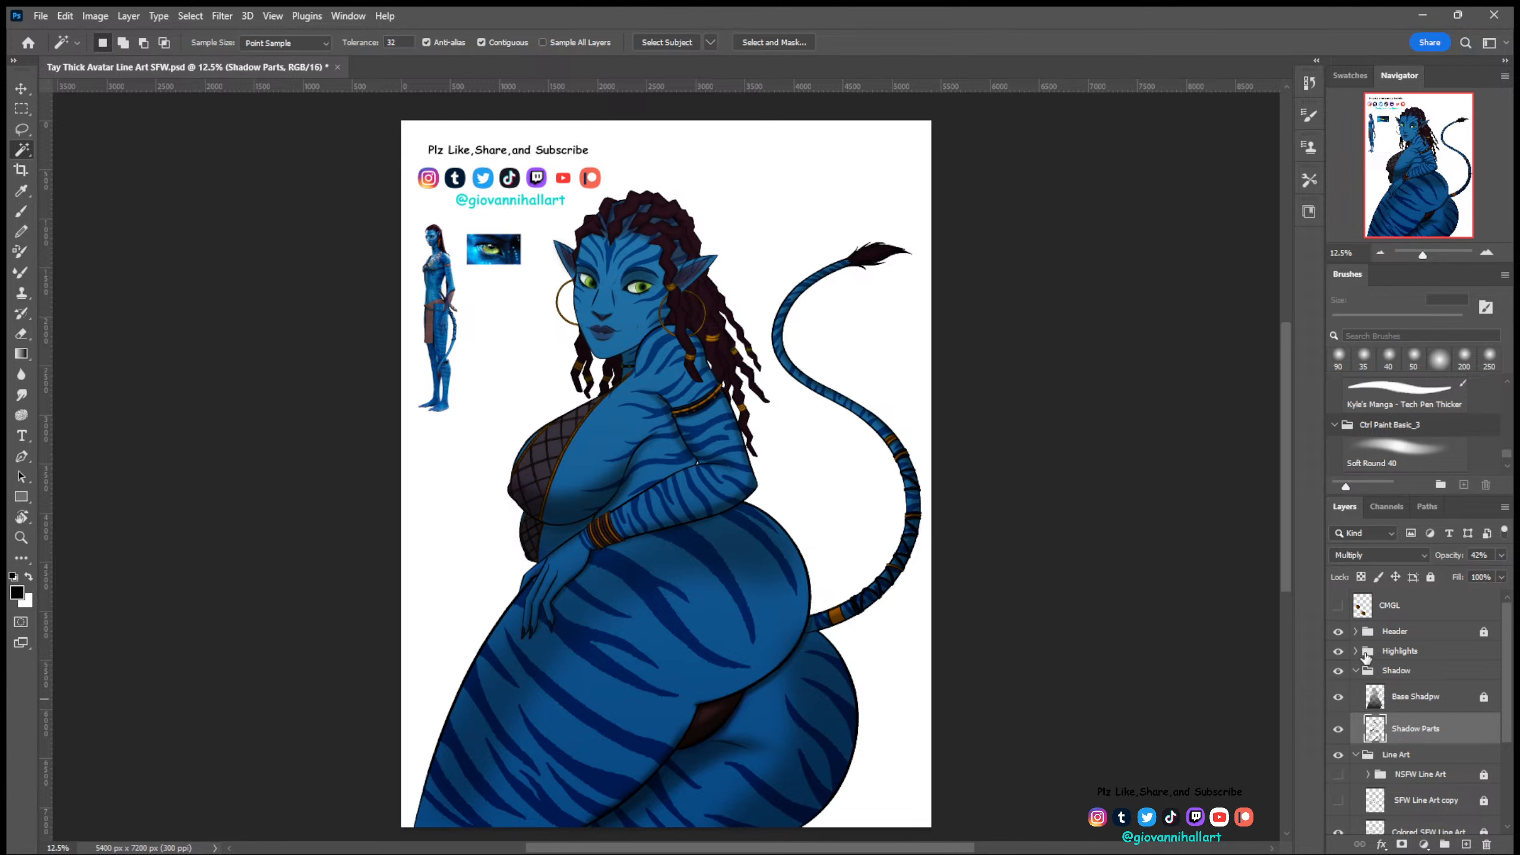
left_click(1418, 696)
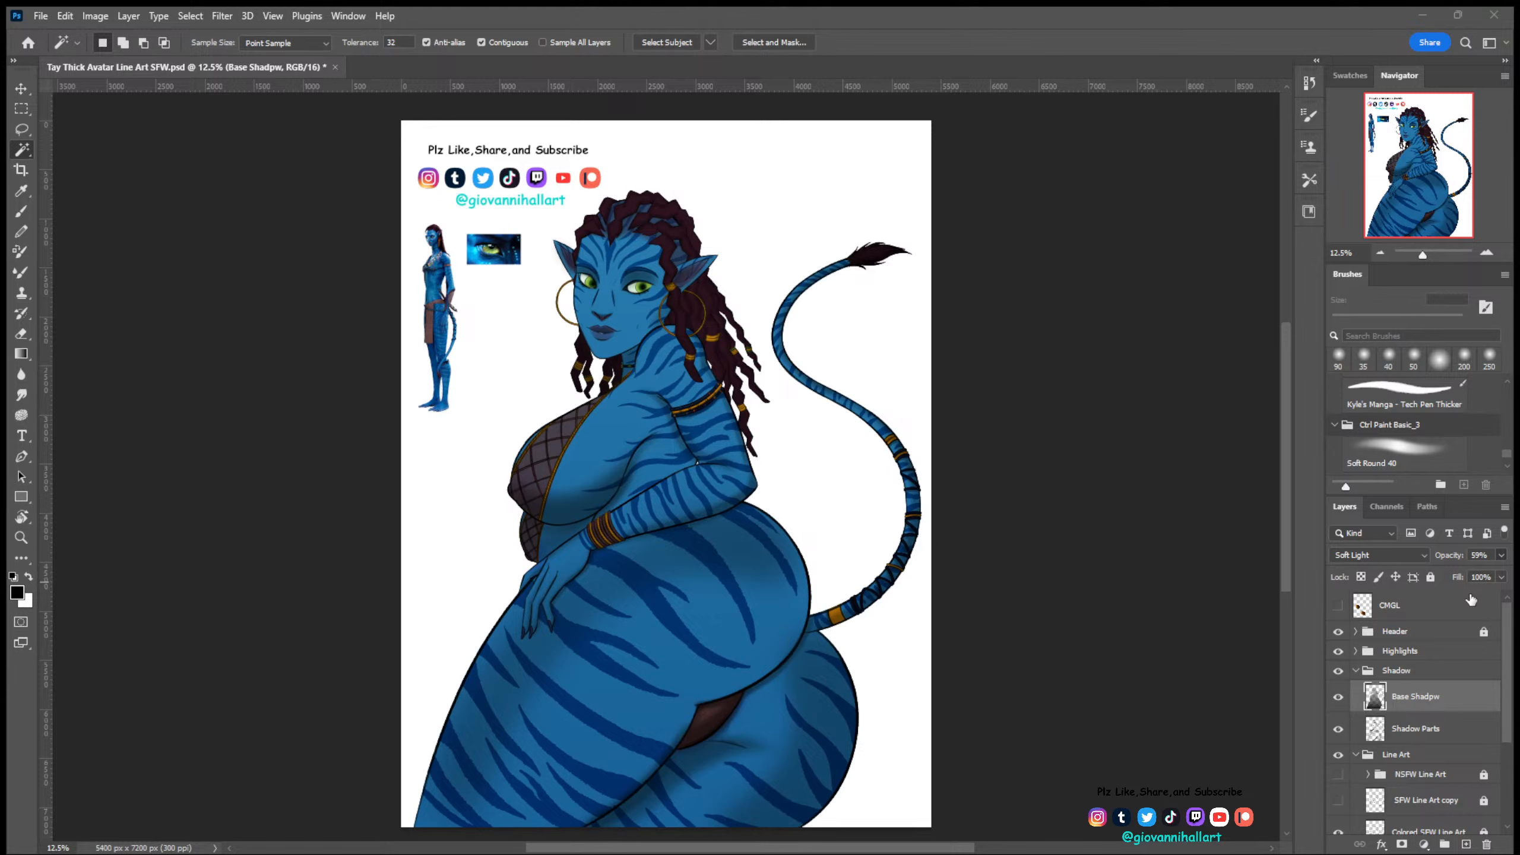
key("ctrl+s")
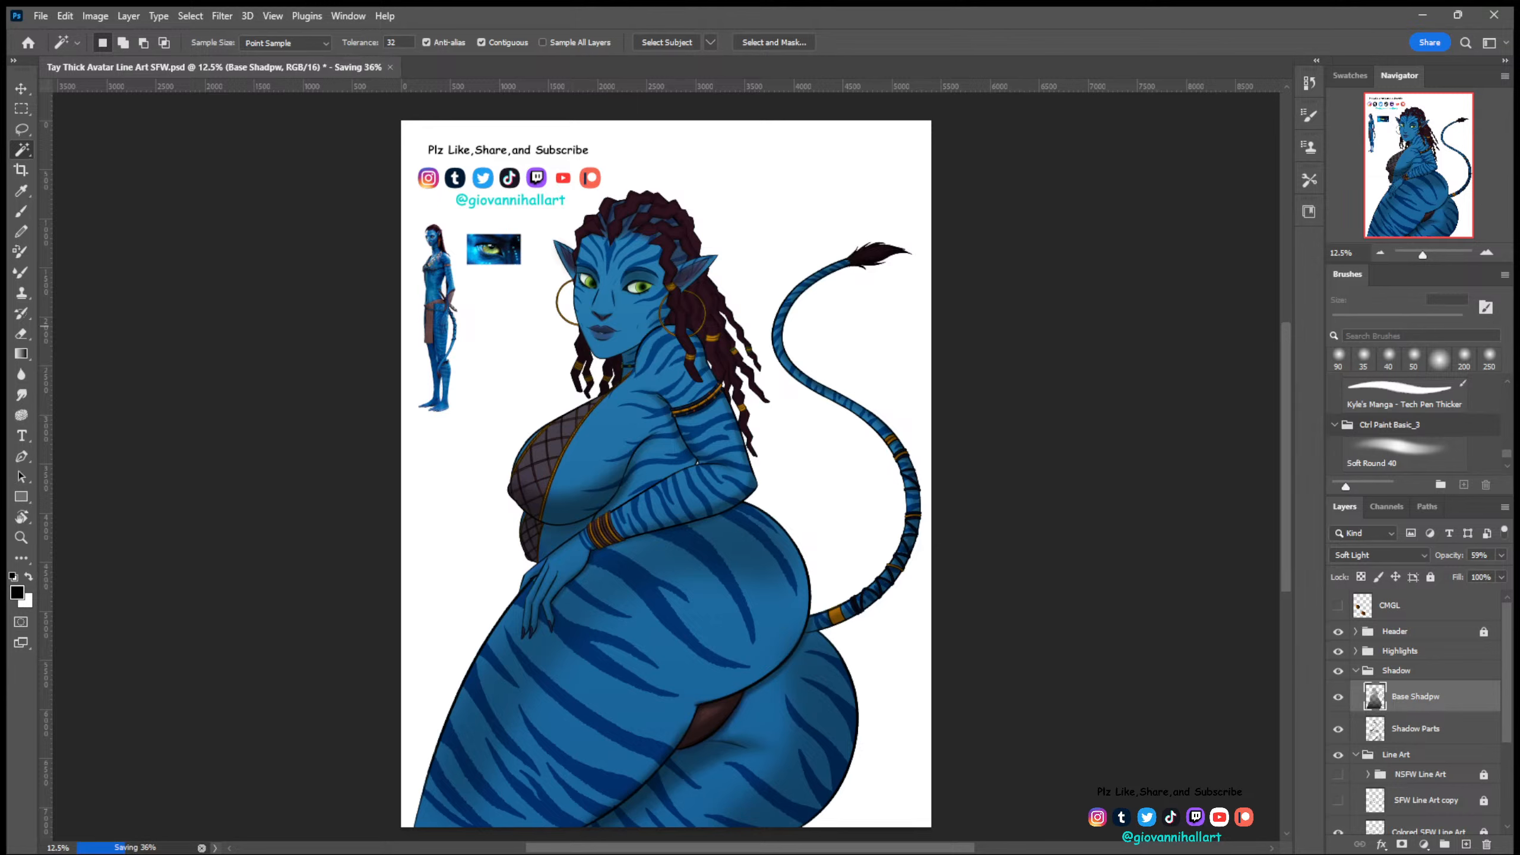
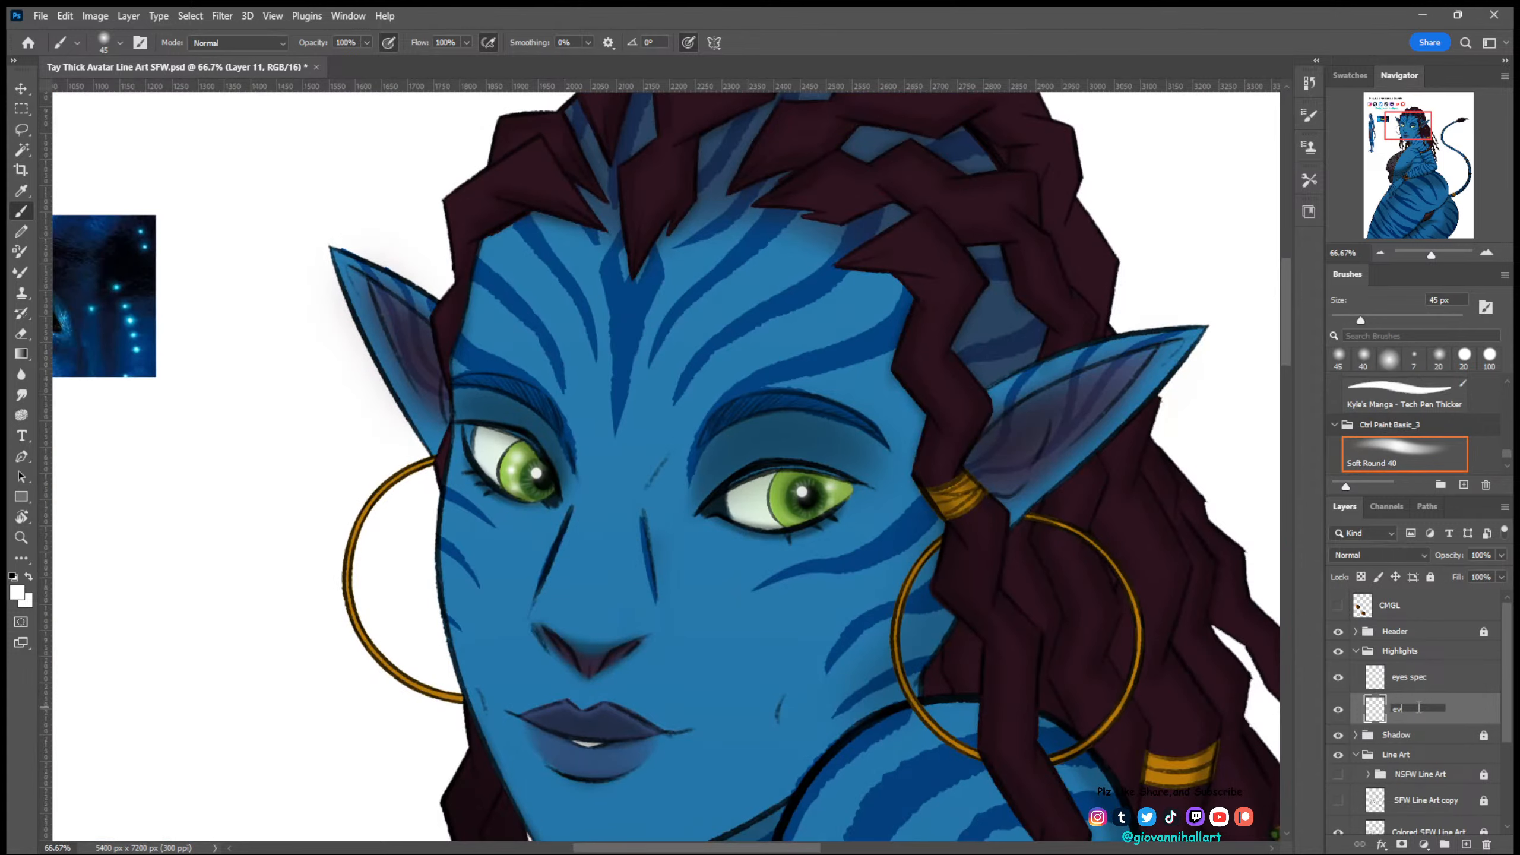
- Name the new highlight layer "eye highlight" and paint white highlights on the hoop earring with a 20 px brush on the Gold highlights layer
type("e highlight")
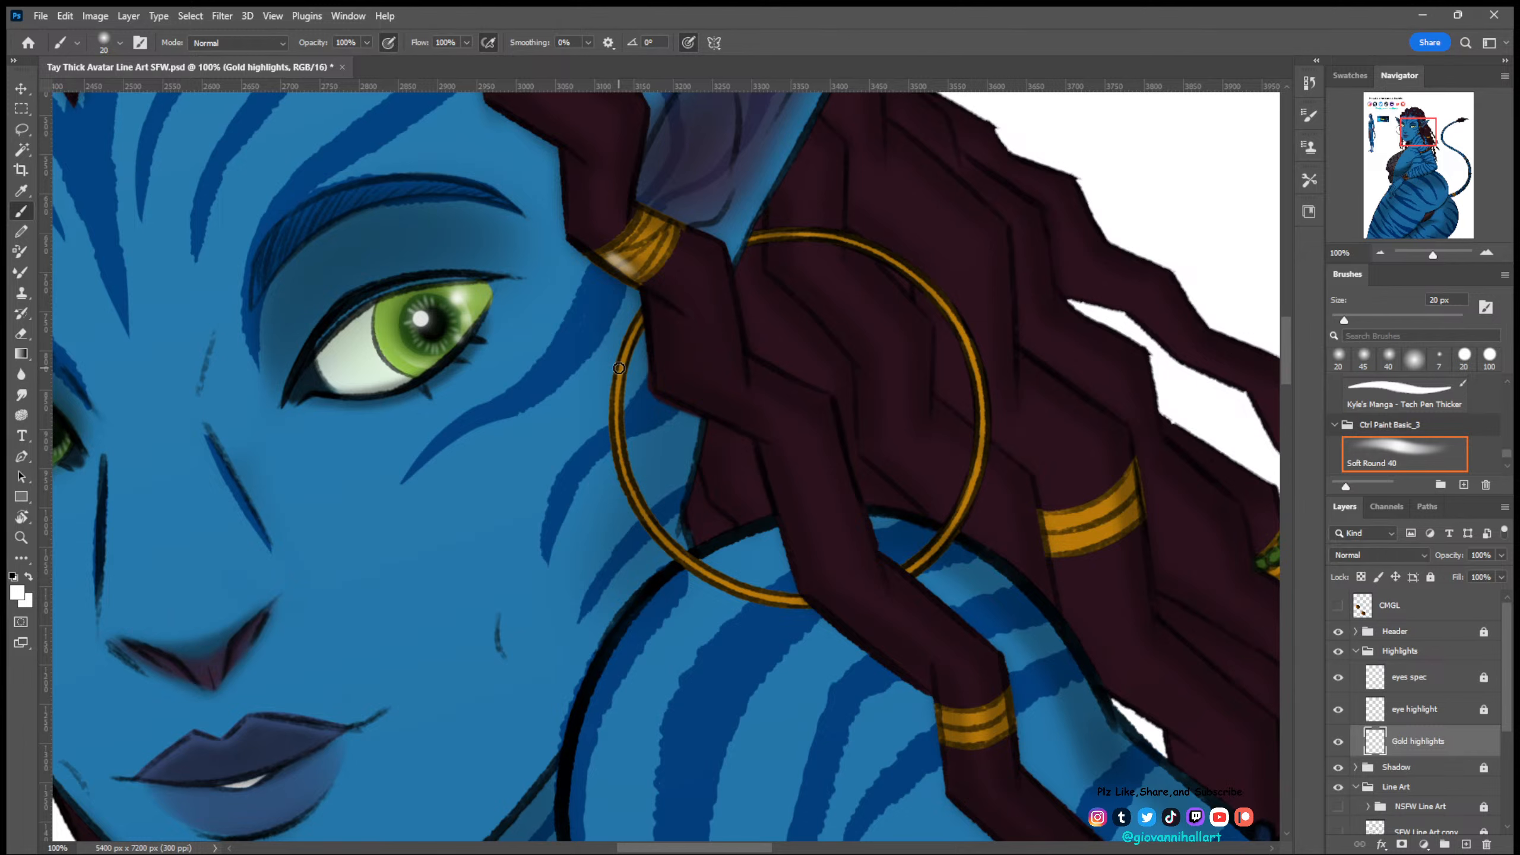
left_click_drag(619, 367, 643, 516)
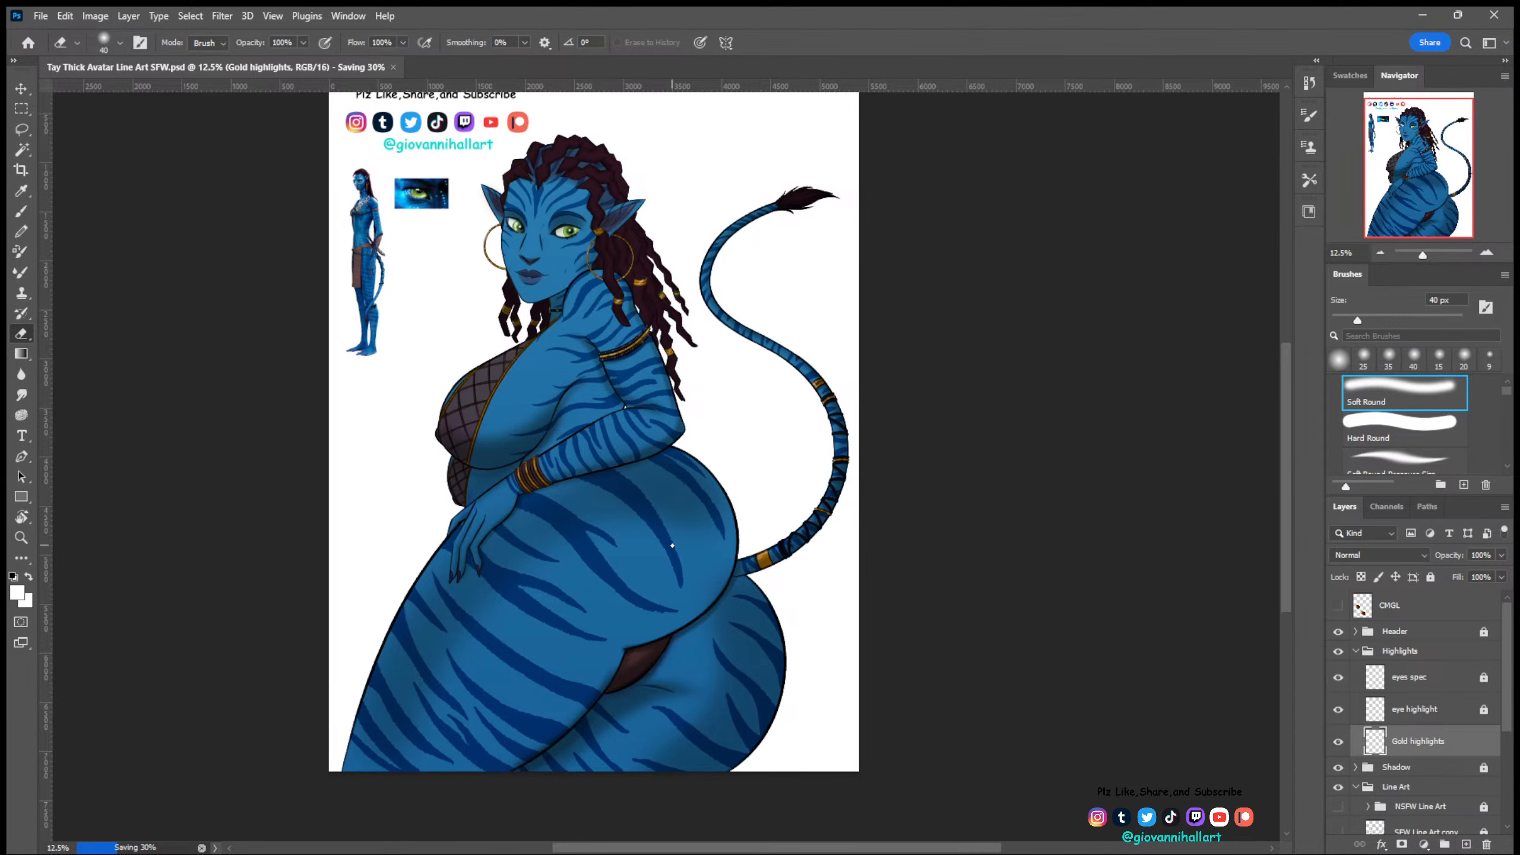
- Soften the white highlight along the wrist edge on the Skin Highlight layer with a 60 px Soft Round eraser
scroll(673, 545, "up", 1)
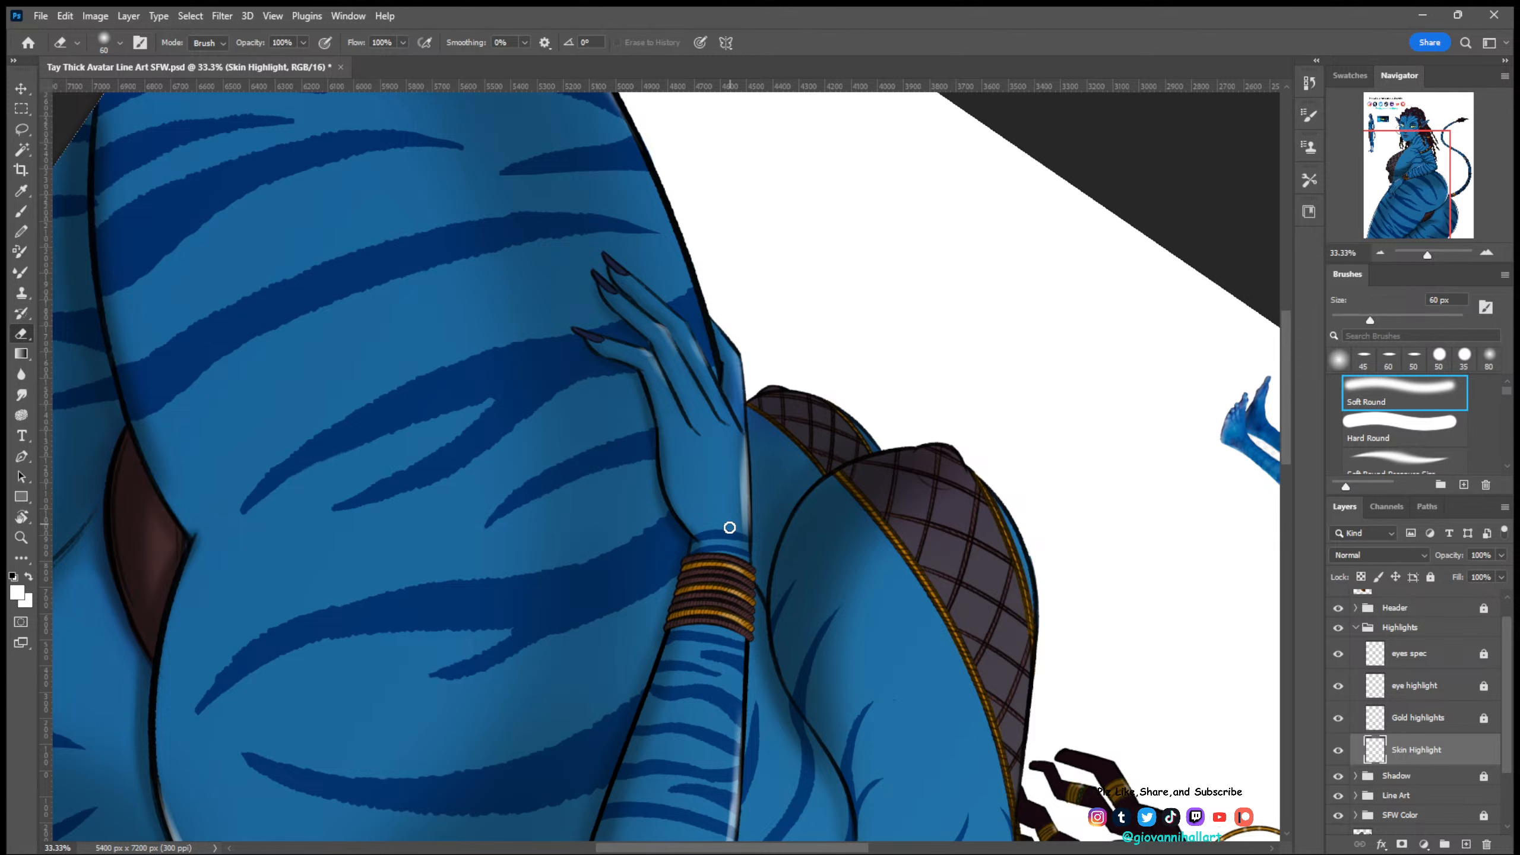
left_click_drag(744, 531, 745, 453)
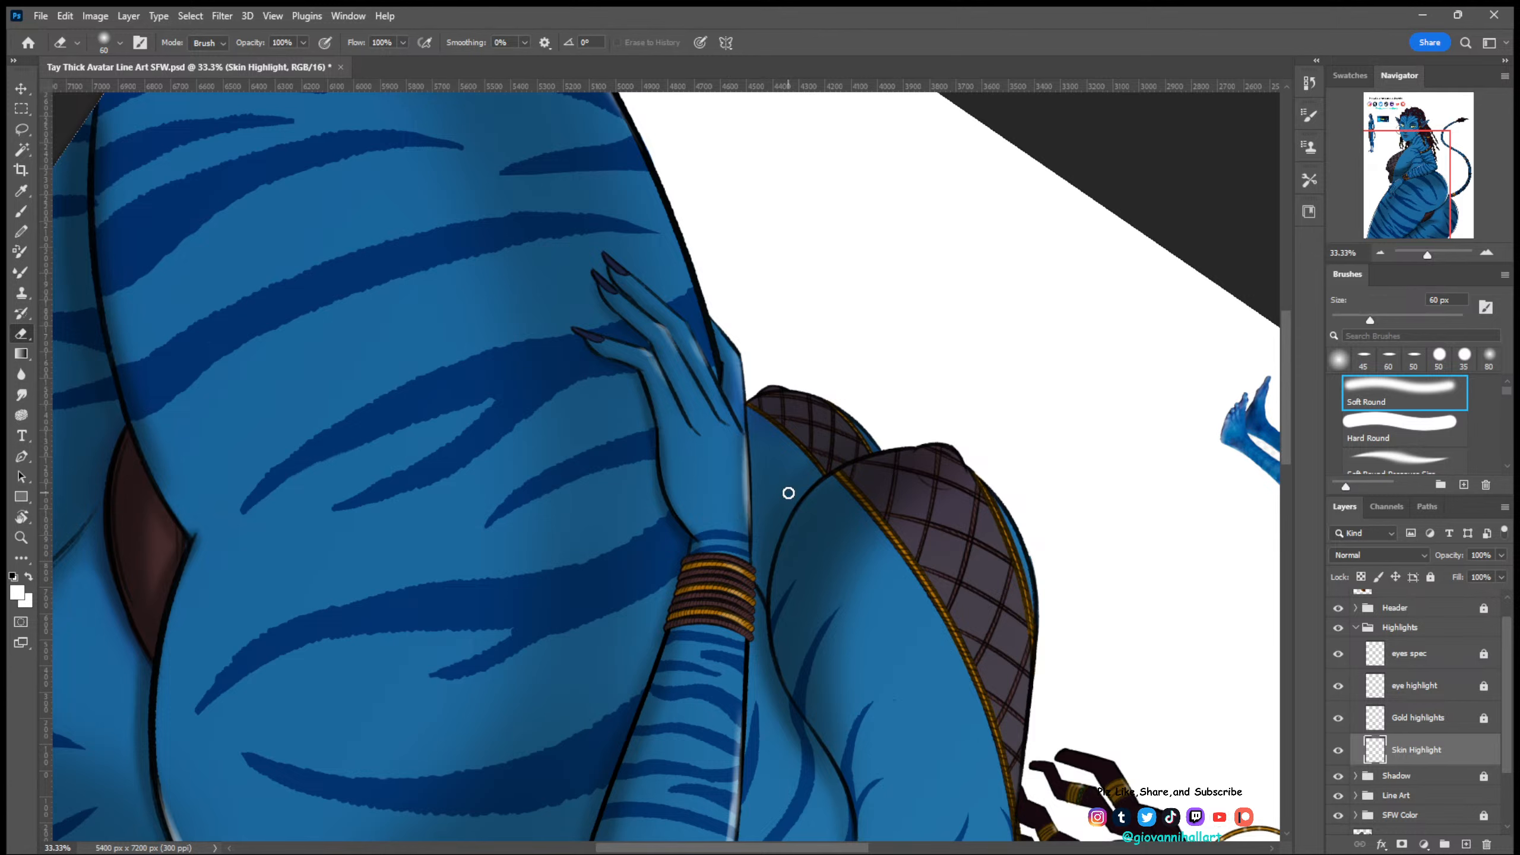